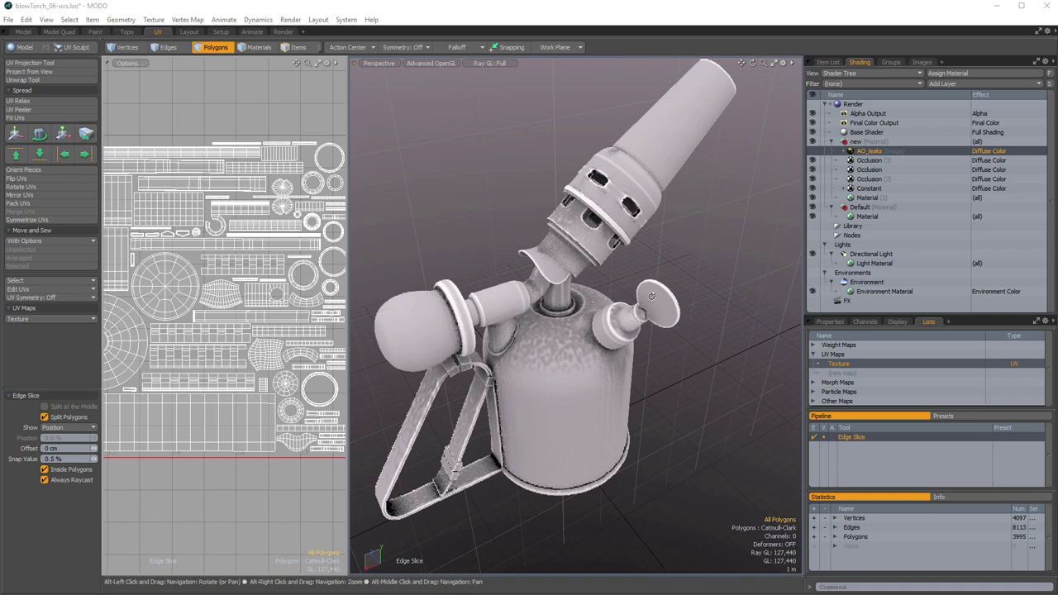
left_click_drag(510, 286, 594, 281, "alt")
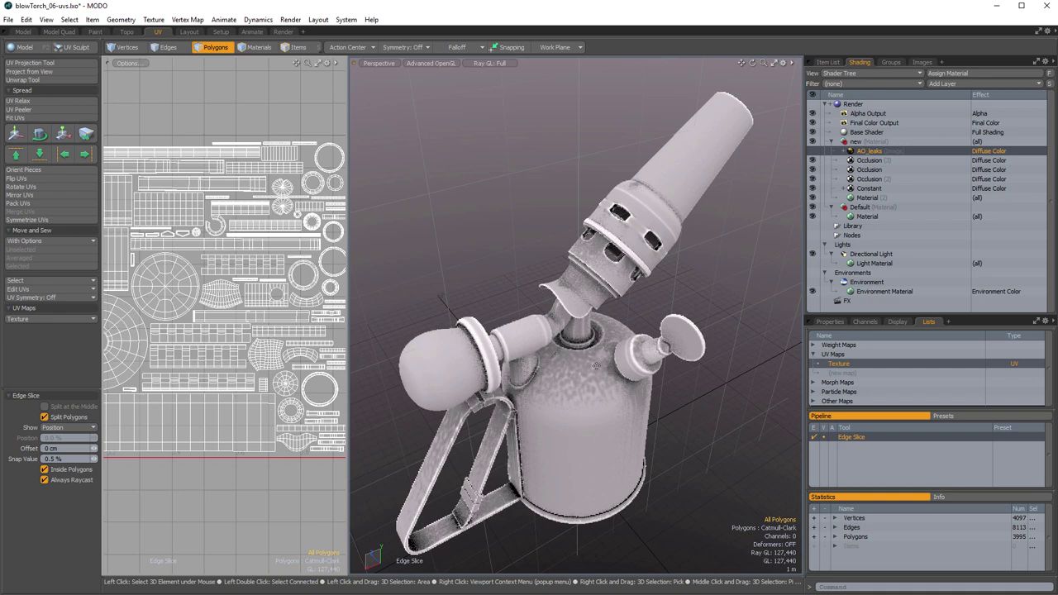
left_click_drag(688, 367, 622, 382, "alt")
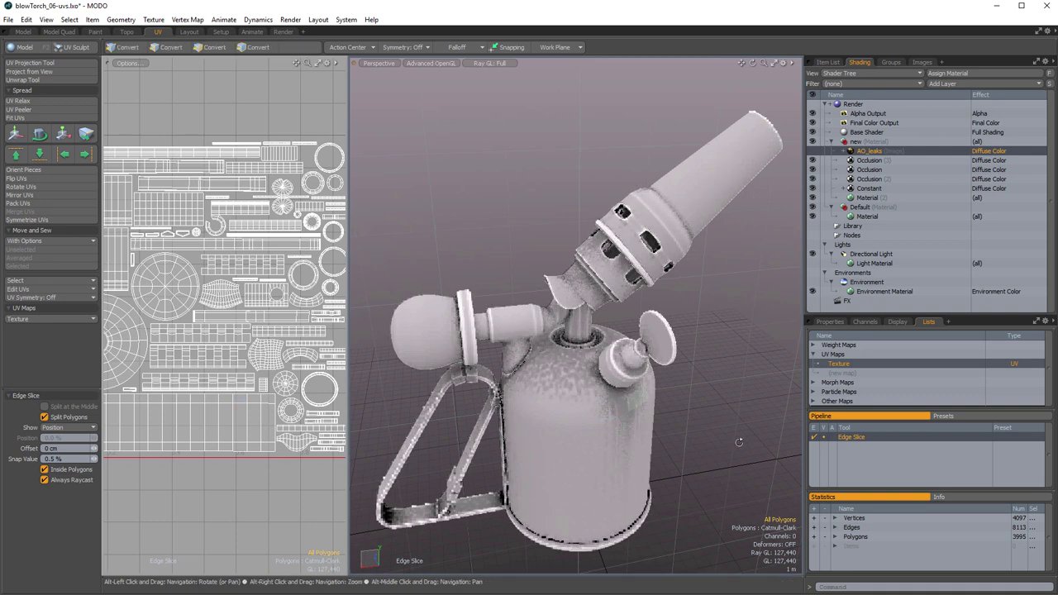
left_click_drag(633, 394, 596, 363, "alt")
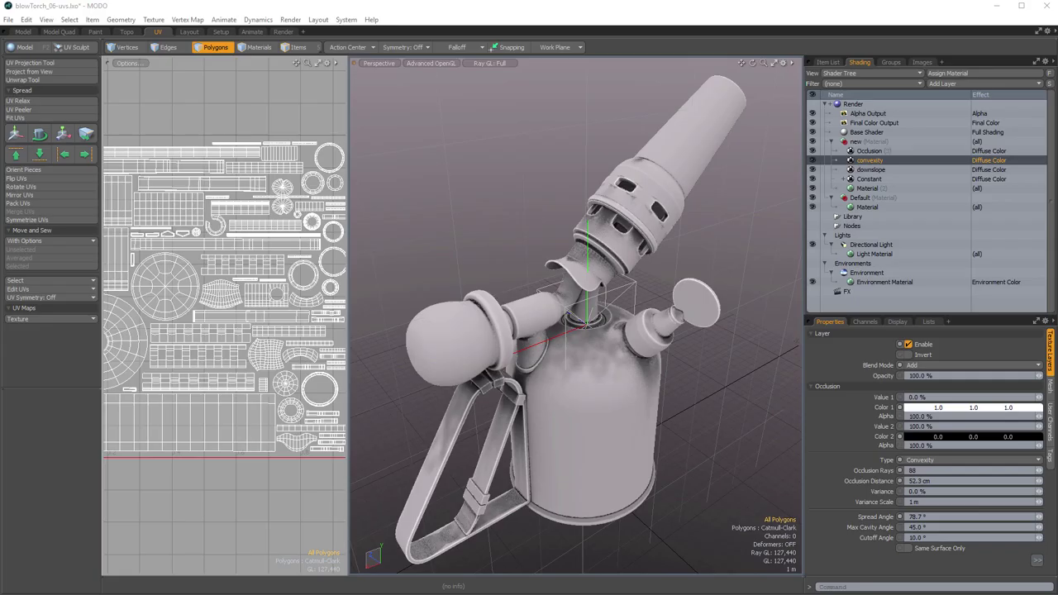
Delete the existing "new" material group from the shader tree and assign the blowtorch mesh a fresh material named "new".
left_click(874, 144)
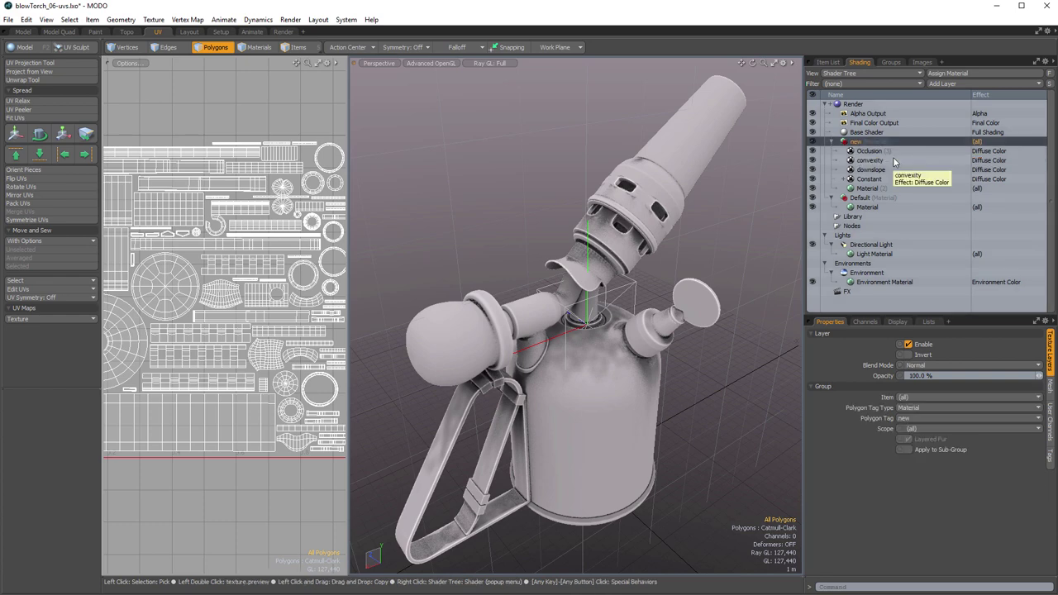
key("Delete")
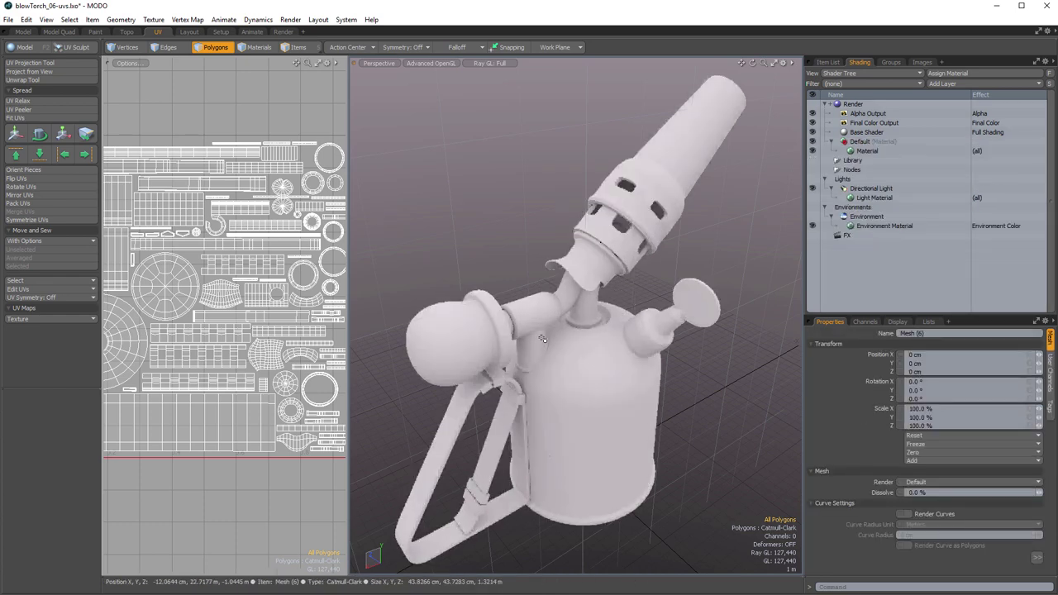
left_click_drag(496, 311, 570, 376, "alt")
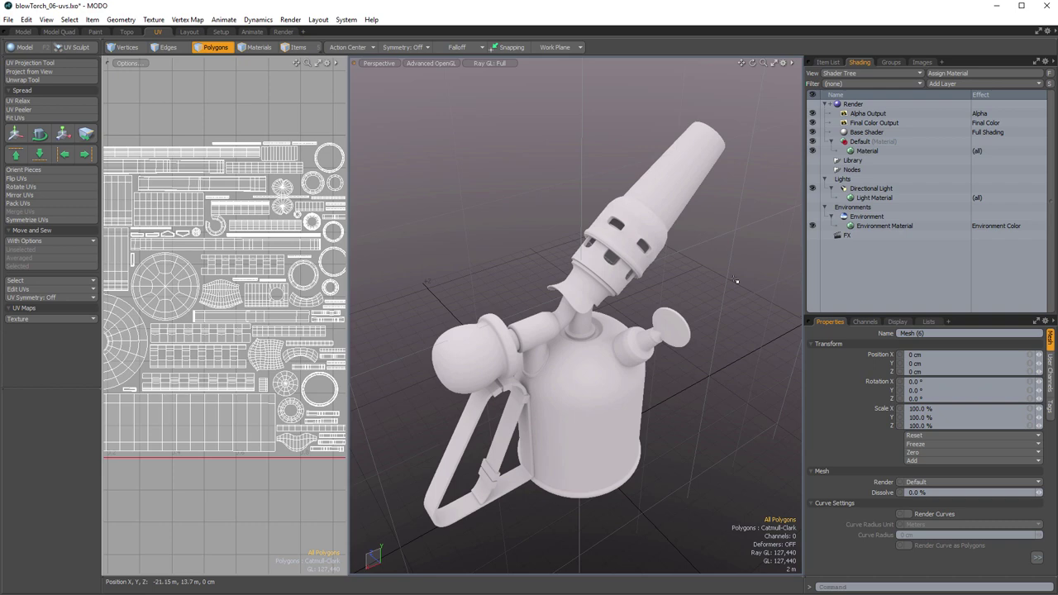
key("m")
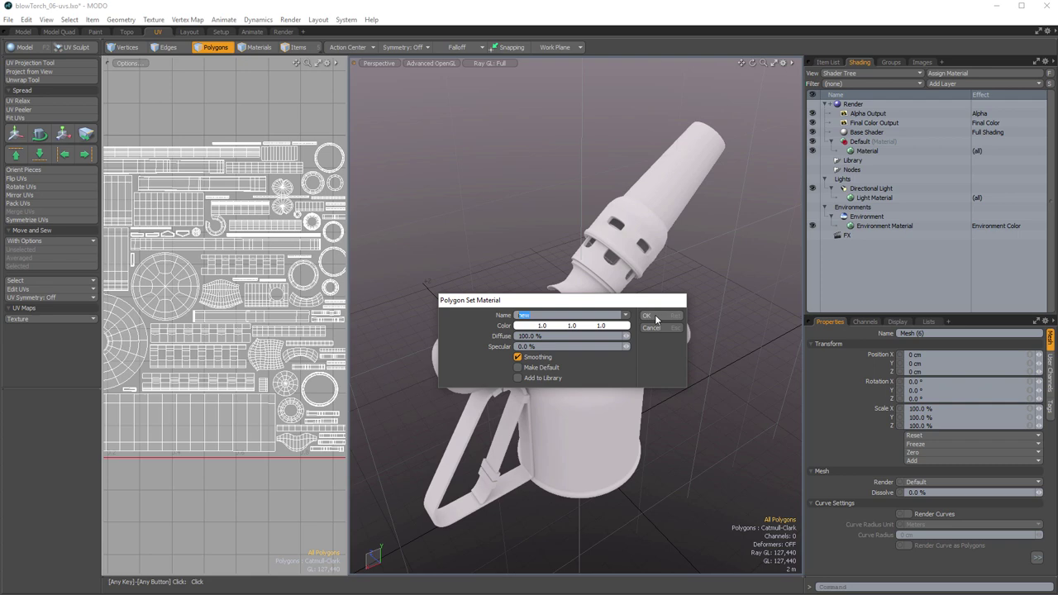
left_click(655, 316)
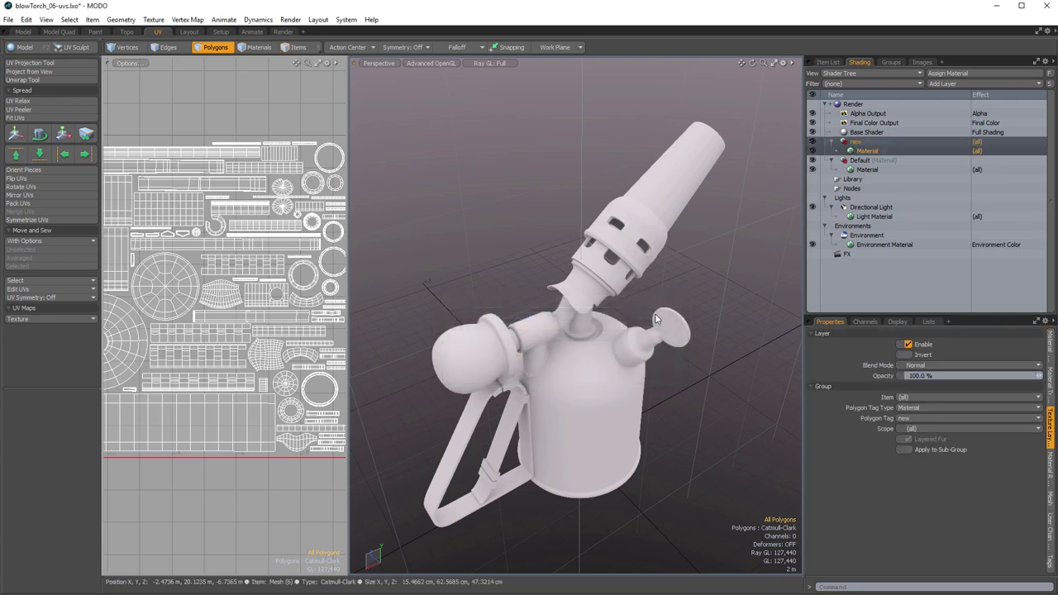
Add a Constant processing layer above the base material inside the "new" material group.
left_click(865, 152)
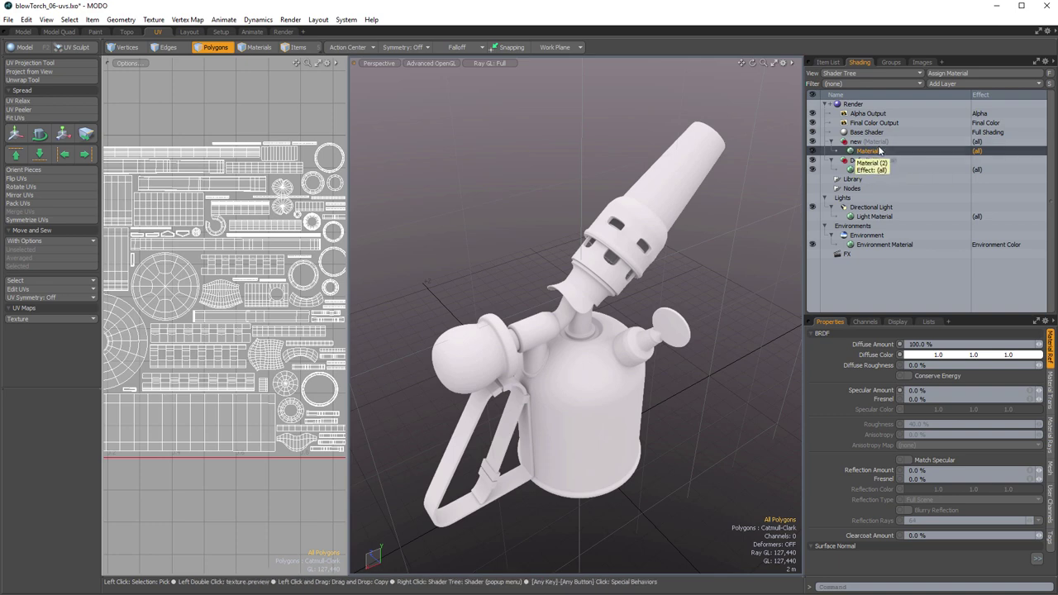
left_click(959, 83)
mouse_move(953, 159)
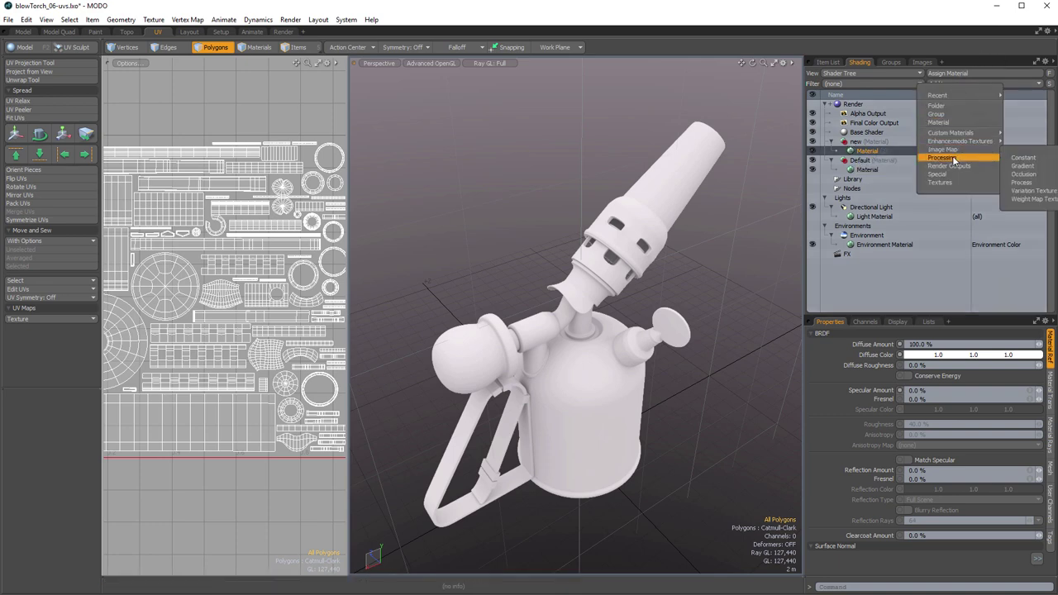
left_click(1036, 160)
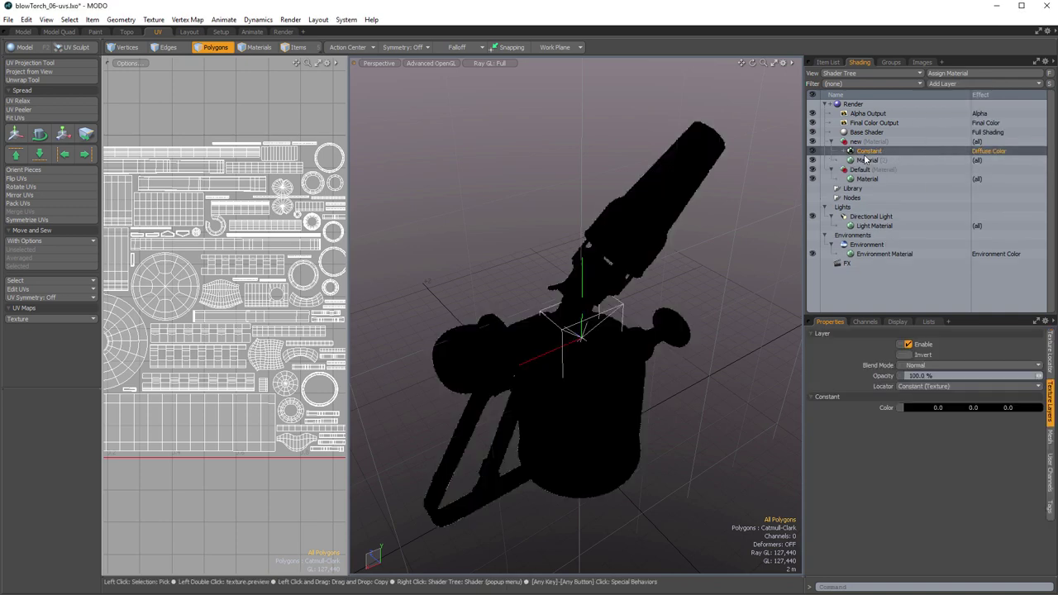
Set the Constant layer's color to mid grey with red, green and blue at 0.5.
left_click(952, 406)
left_click(644, 429)
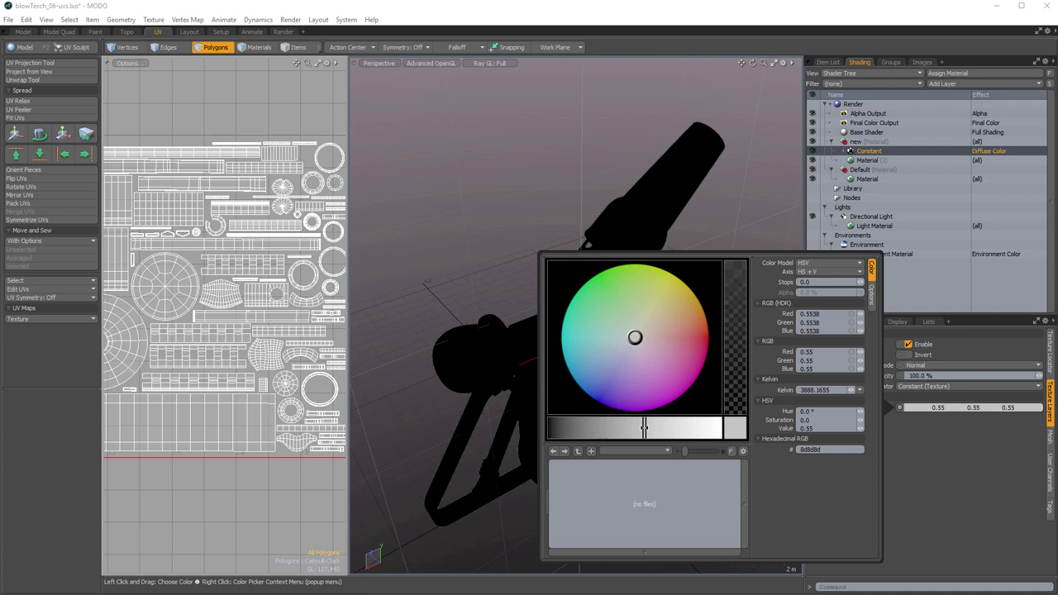
left_click(843, 314)
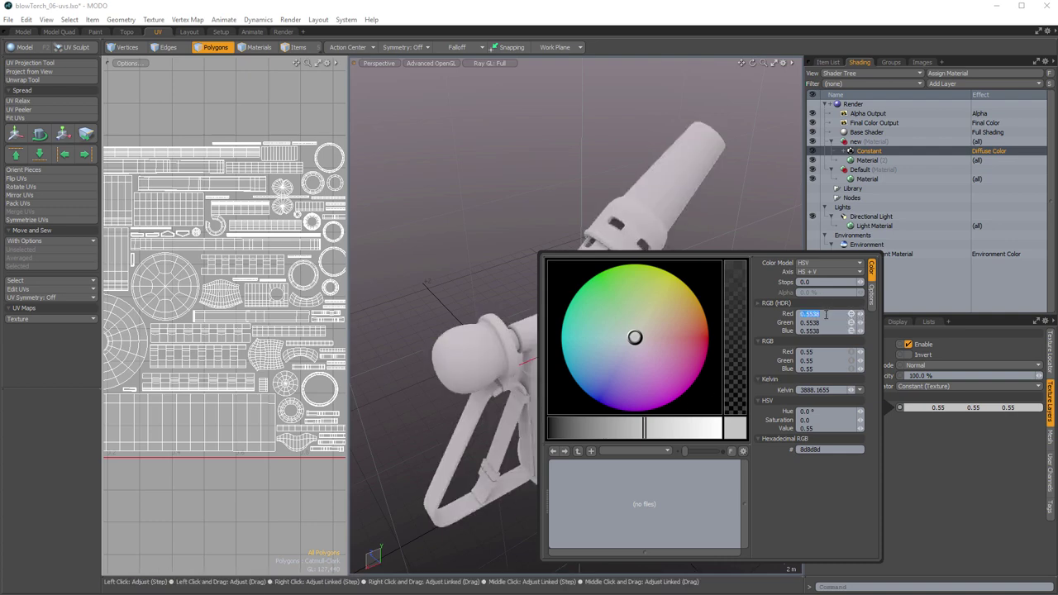
left_click(832, 315)
double_click(832, 314)
type("0.5")
key("Return")
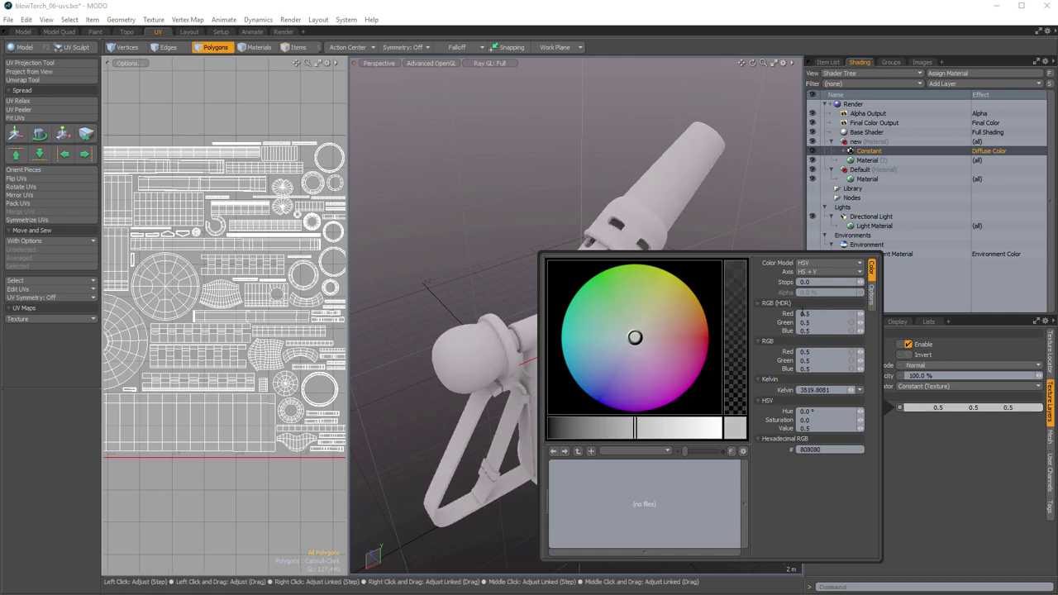
left_click(958, 510)
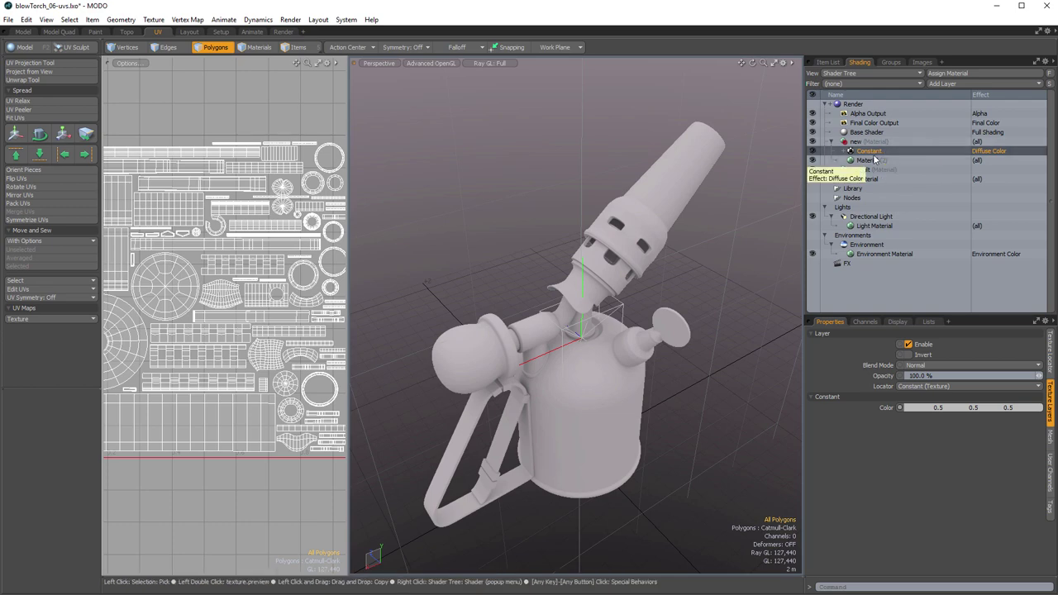
Add an Occlusion processing layer above the Constant layer in the "new" material group.
left_click(963, 84)
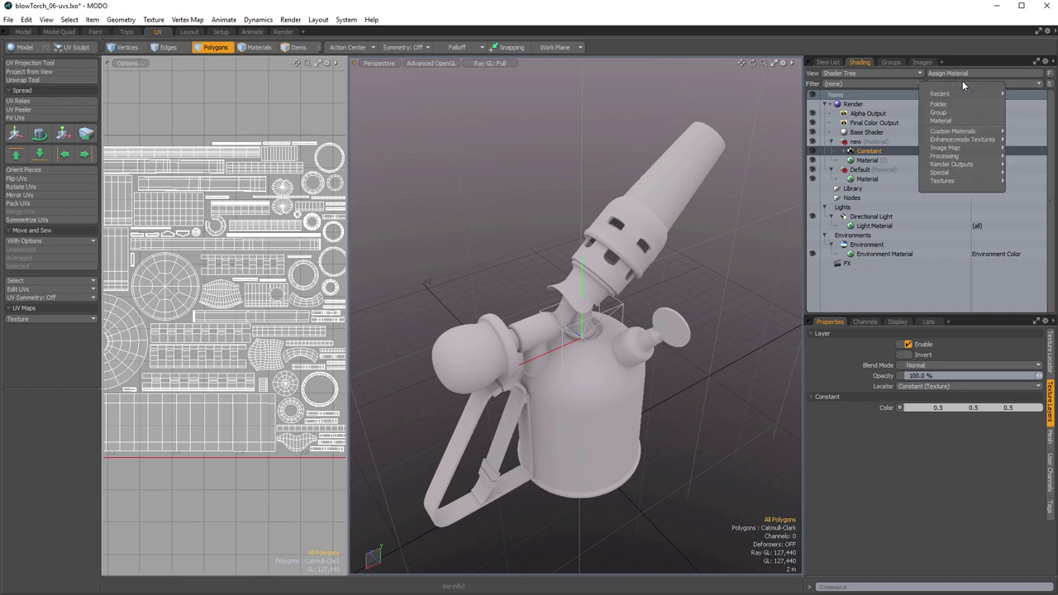
left_click(956, 83)
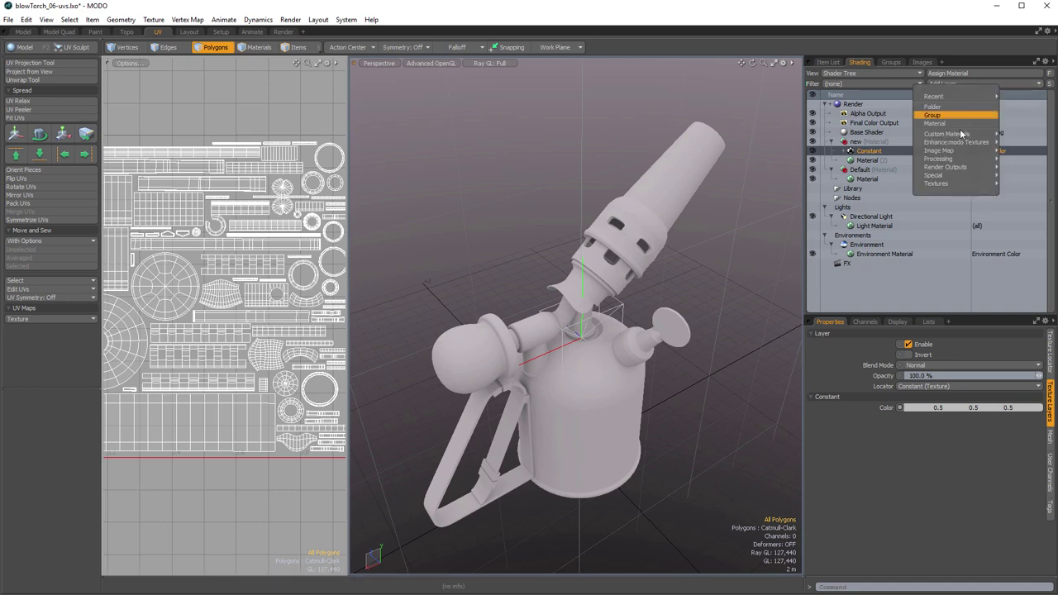
mouse_move(960, 159)
left_click(1018, 175)
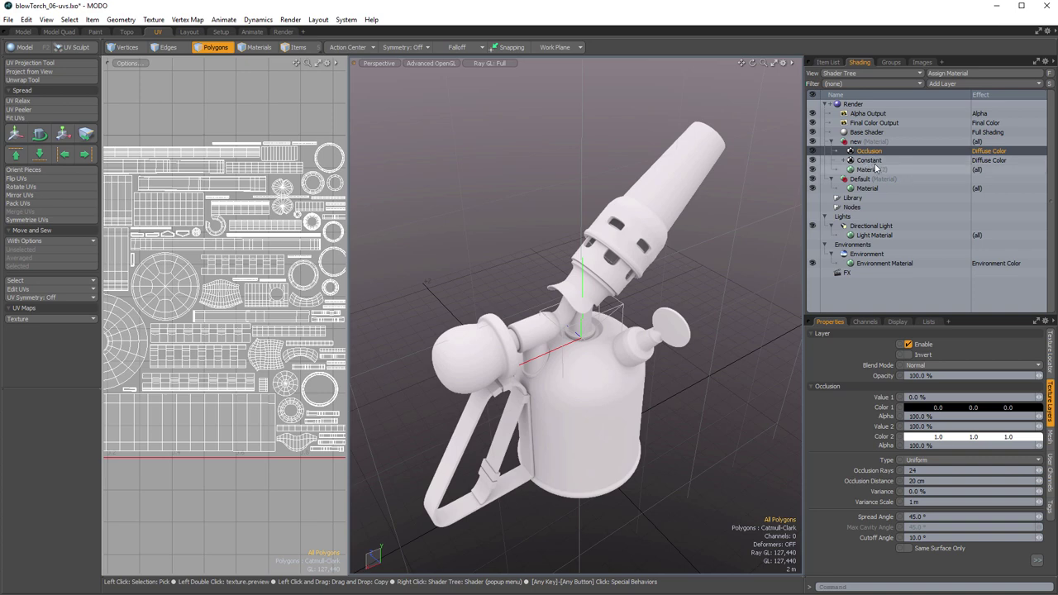
Set the Occlusion layer's blend mode to Multiply, its occlusion rays to 80 and its occlusion distance to about 6.08 m.
left_click(935, 366)
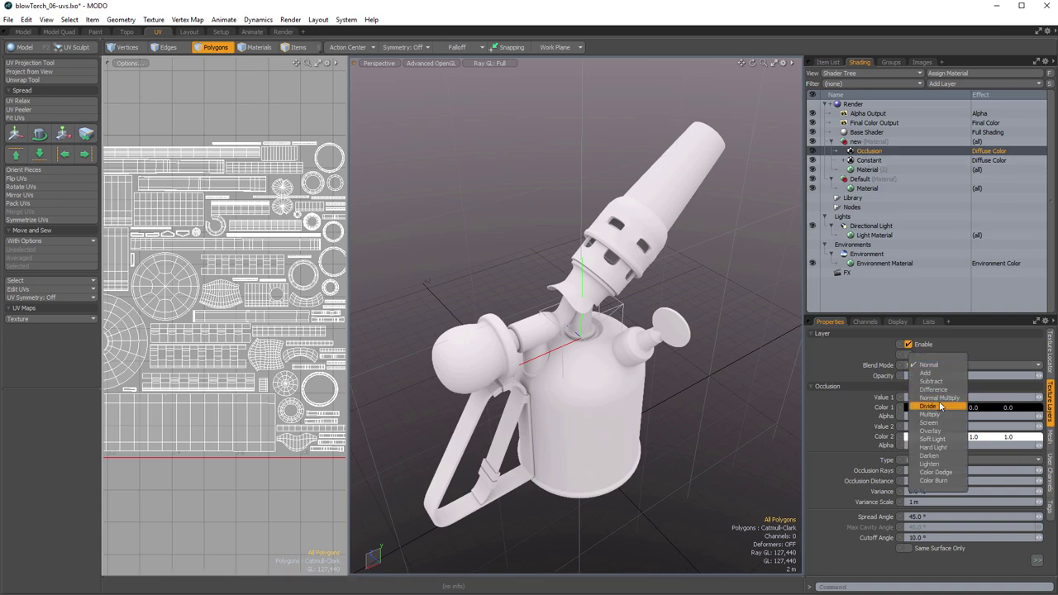
left_click(930, 414)
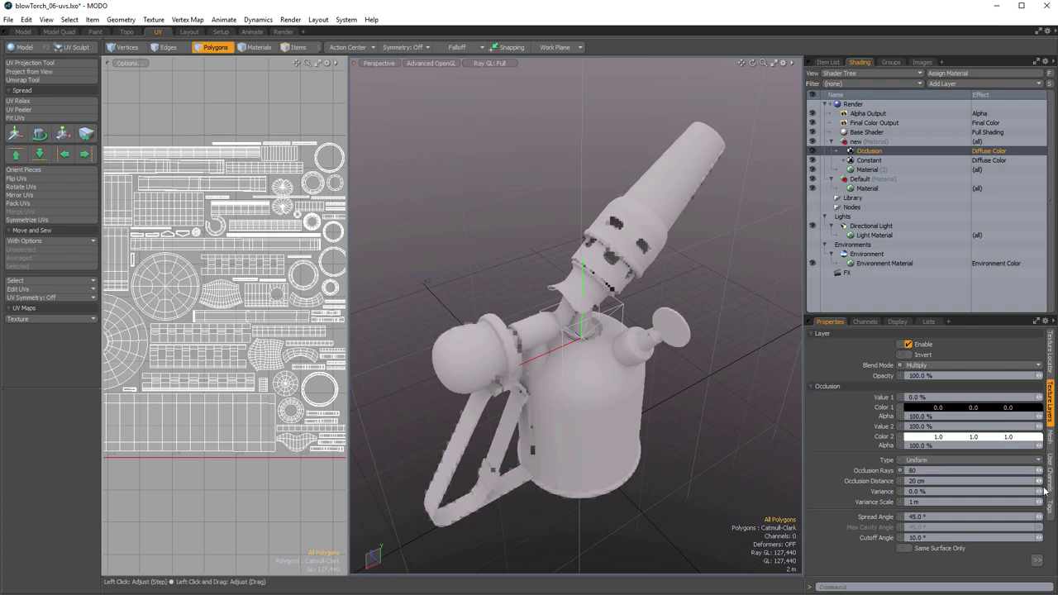
left_click_drag(1041, 483, 1045, 478)
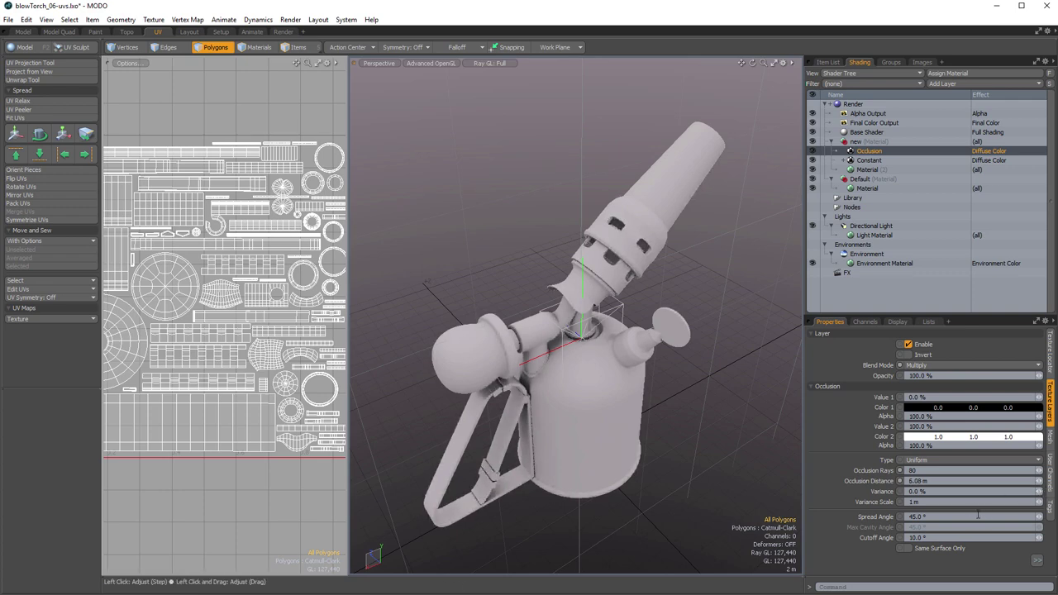
Add a second Occlusion processing layer on top of the first one in the "new" material group.
left_click(957, 82)
mouse_move(949, 158)
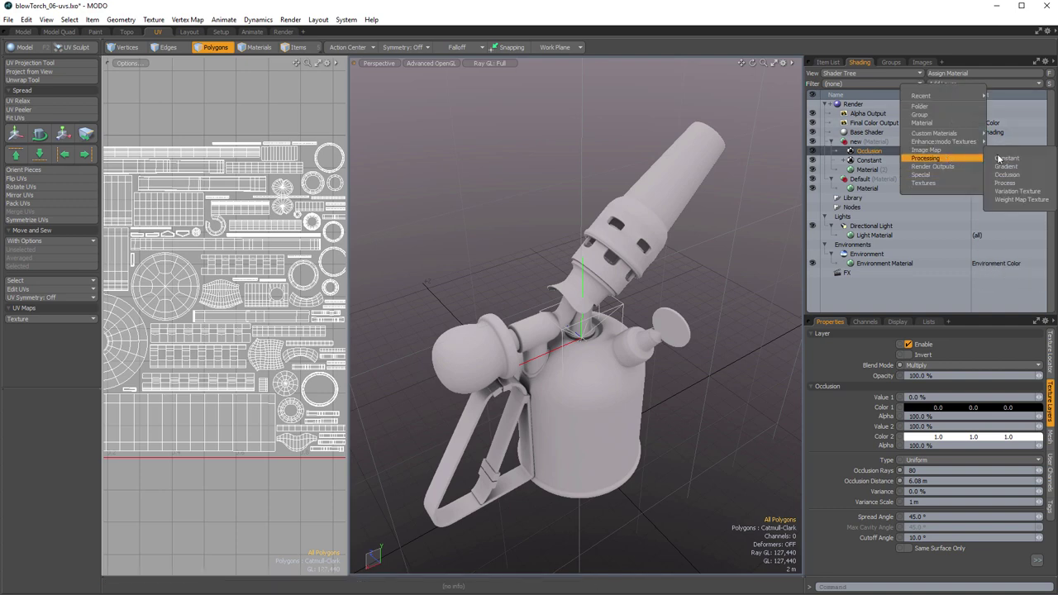
left_click(1019, 176)
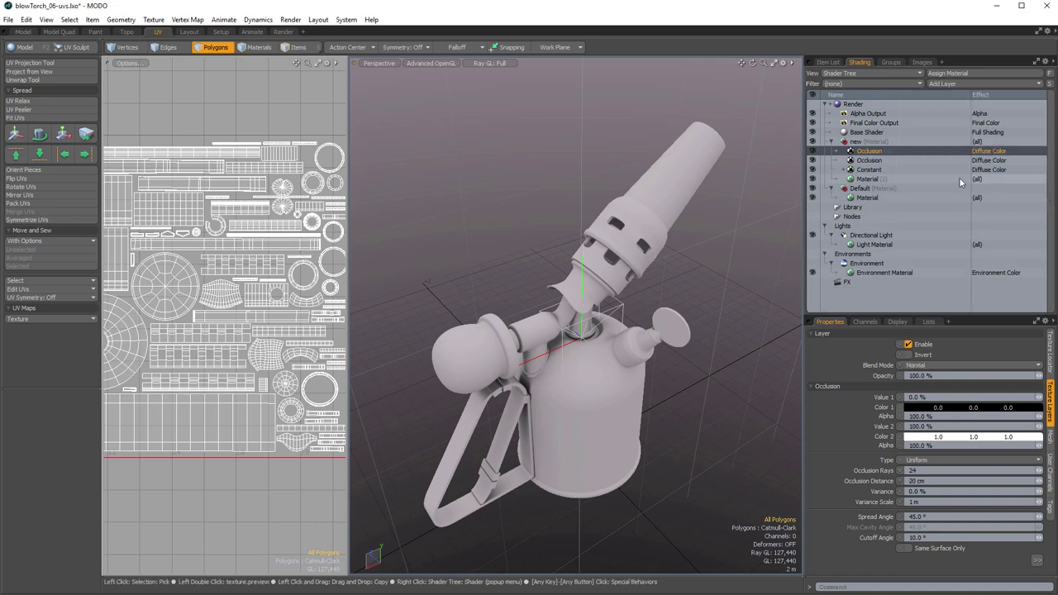
Set the second Occlusion layer's type to Down Slope, with 90 occlusion rays and an occlusion distance of about 19.9 m.
left_click(934, 460)
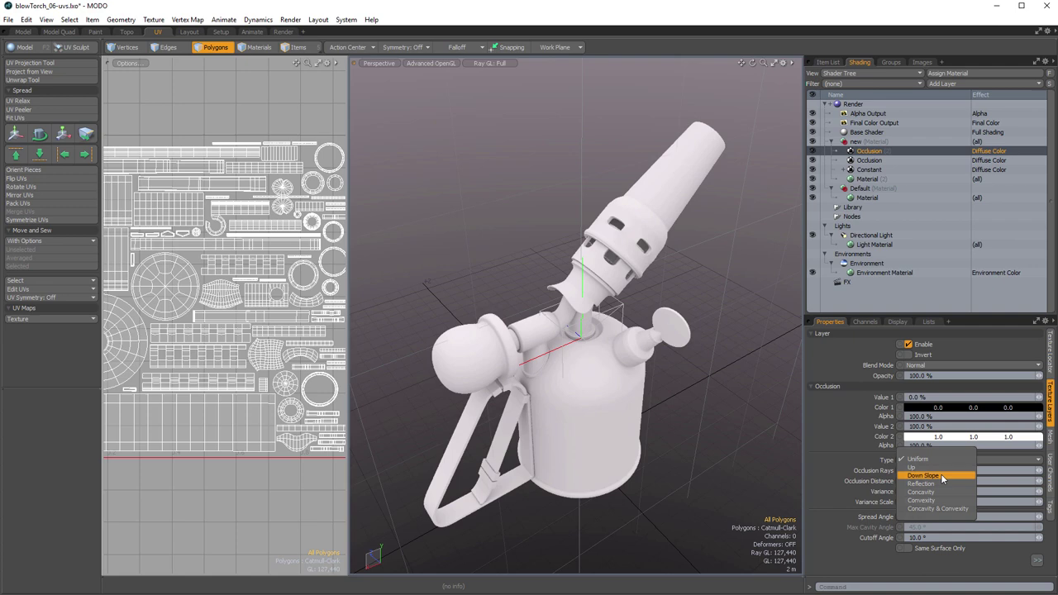
left_click(941, 477)
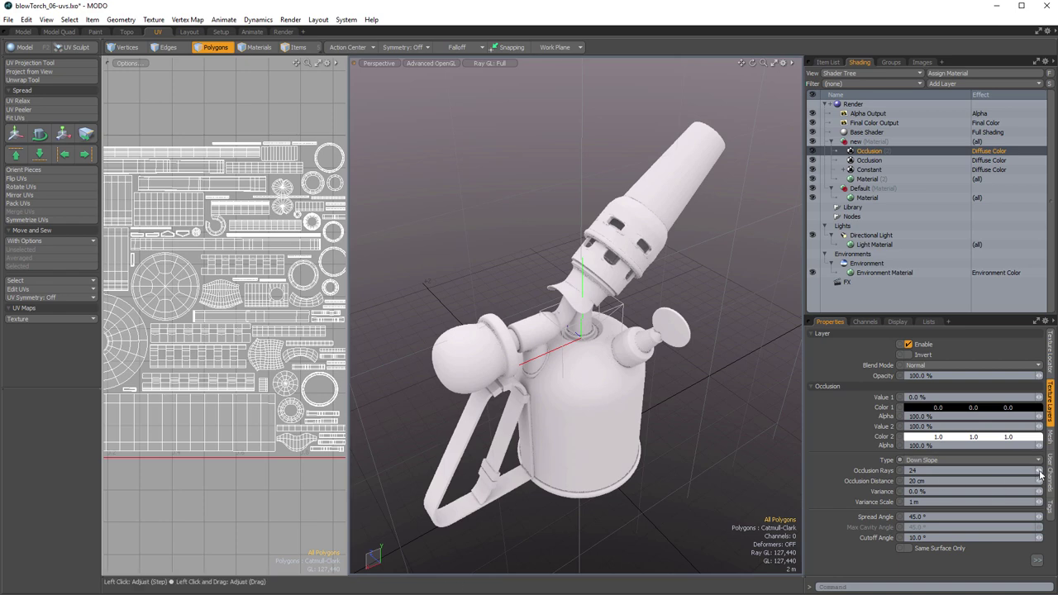
left_click_drag(1039, 470, 1054, 470)
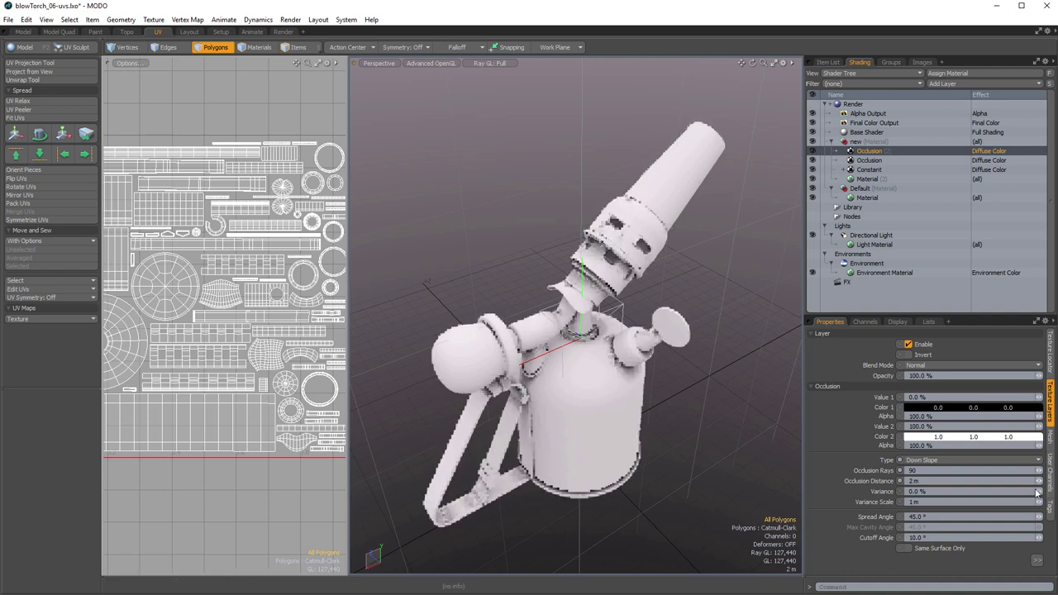
left_click_drag(950, 480, 992, 480)
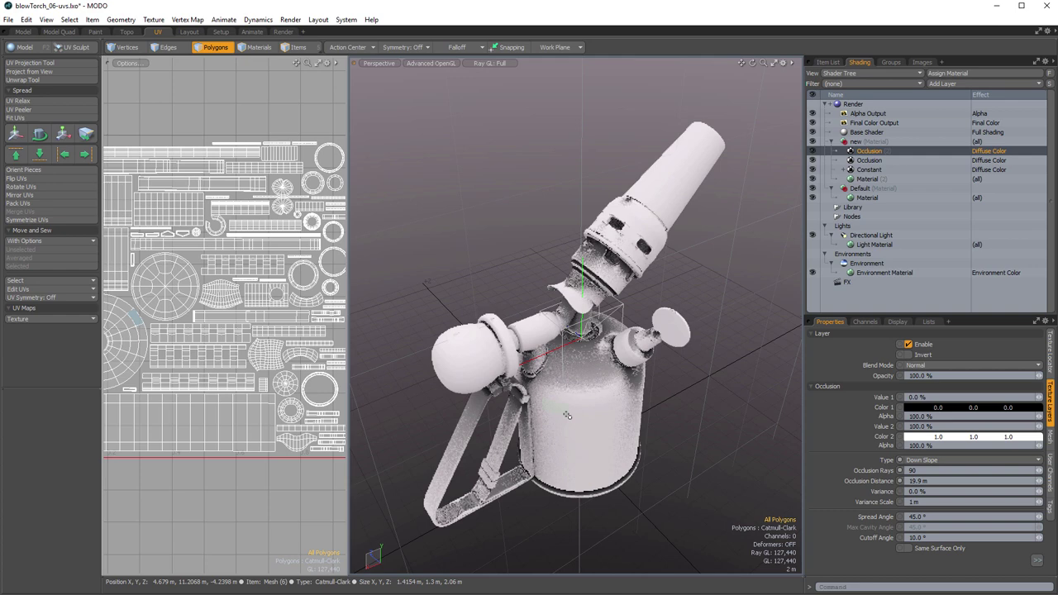
Set the Down Slope layer's variance to 47.5 %, variance scale to 52.1 cm, spread angle to 53.8° and occlusion distance to 42.4 m.
left_click_drag(499, 414, 620, 383, "alt")
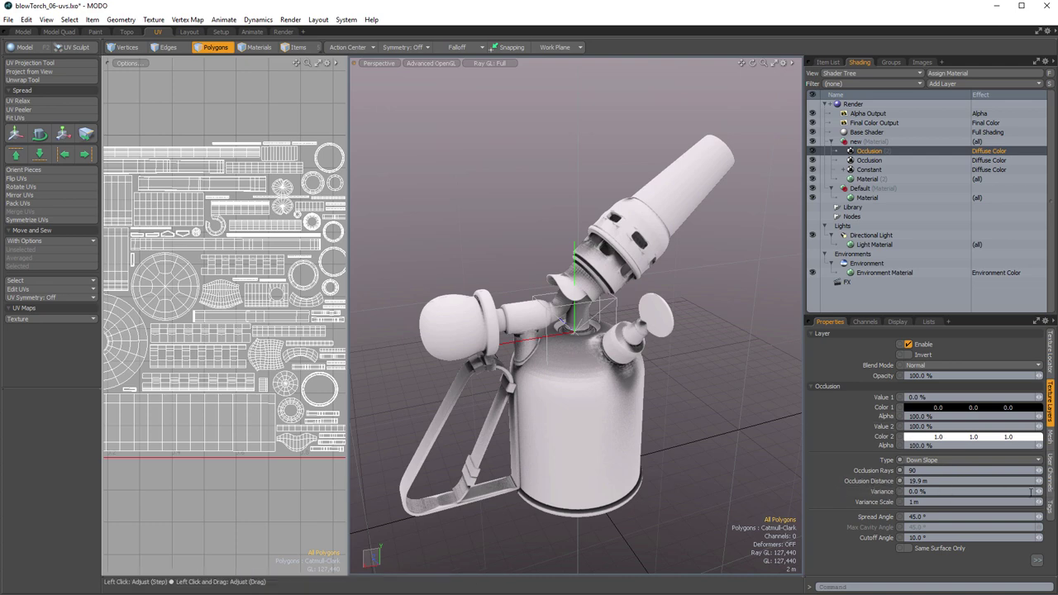
left_click_drag(917, 491, 906, 491)
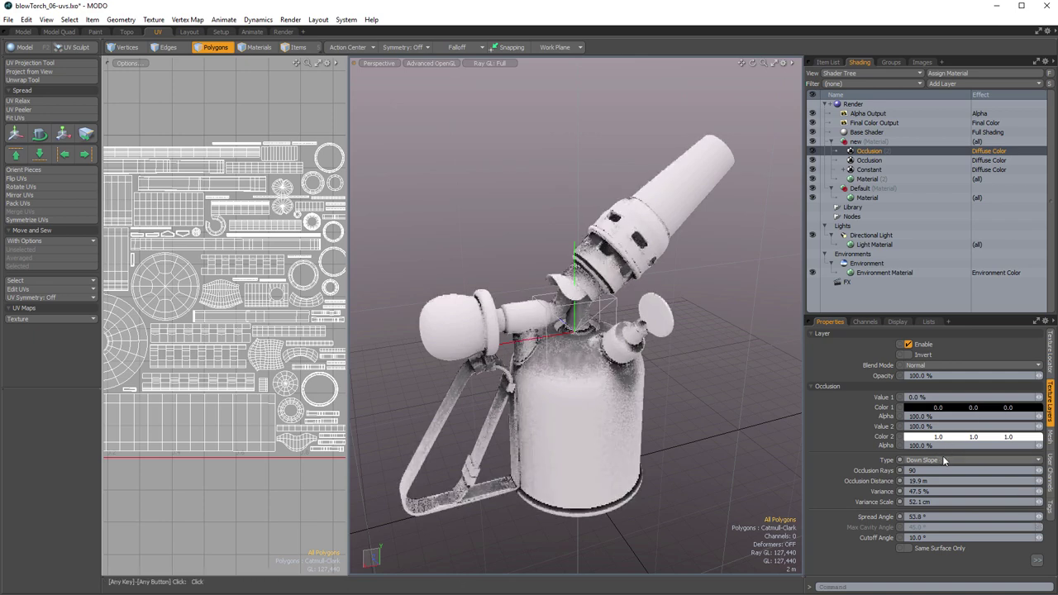
left_click_drag(901, 480, 950, 480)
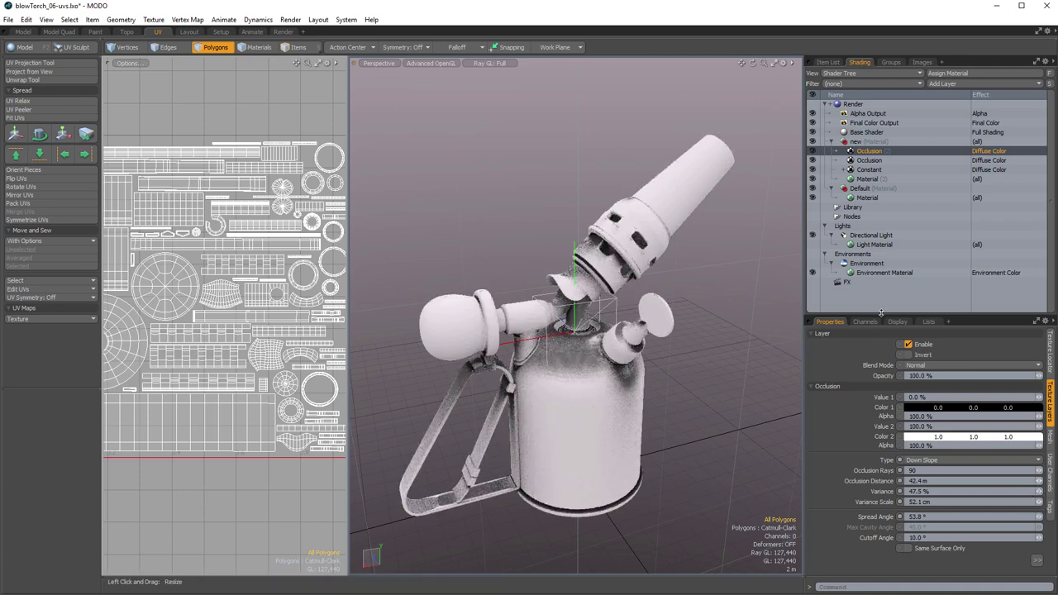
Adjust the Down Slope layer's bias to 29.5 %, gain to 40 %, variance to 70 % and variance scale to about 31.3 cm.
left_click_drag(866, 315, 877, 245)
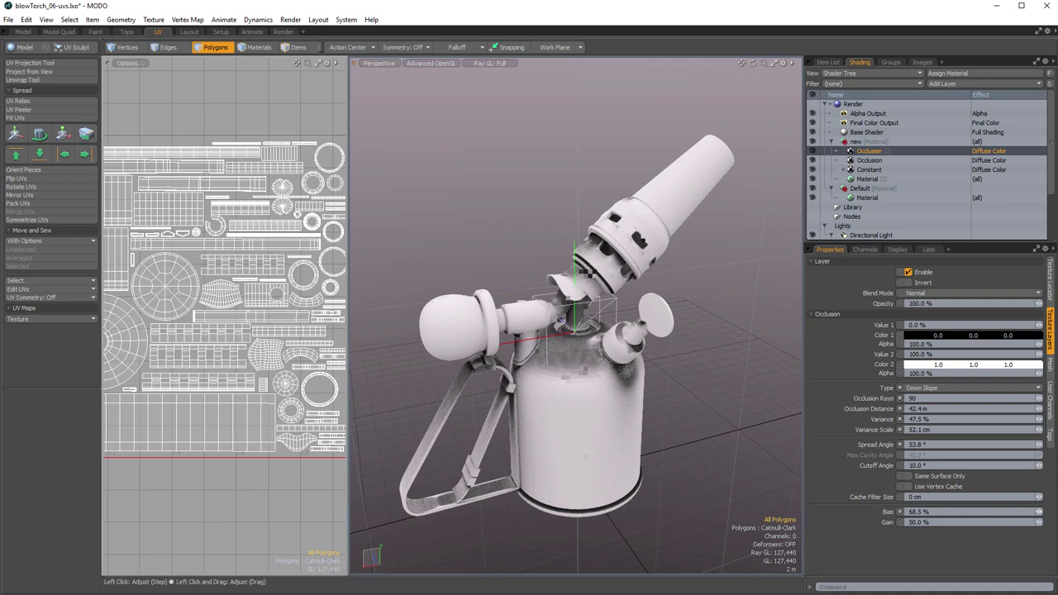
left_click_drag(1037, 515, 1056, 514)
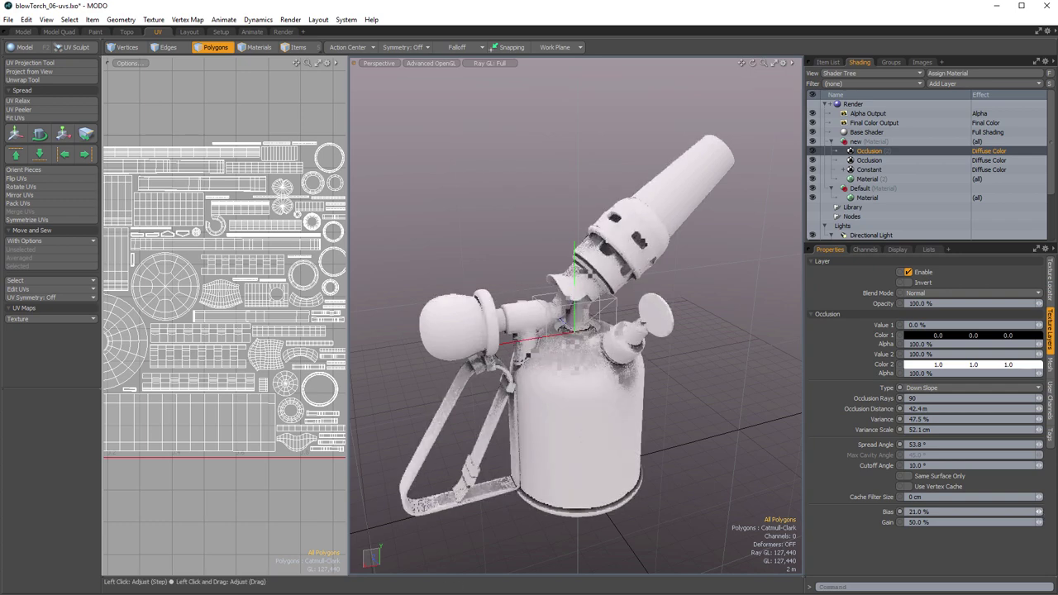
left_click_drag(1039, 522, 1041, 521)
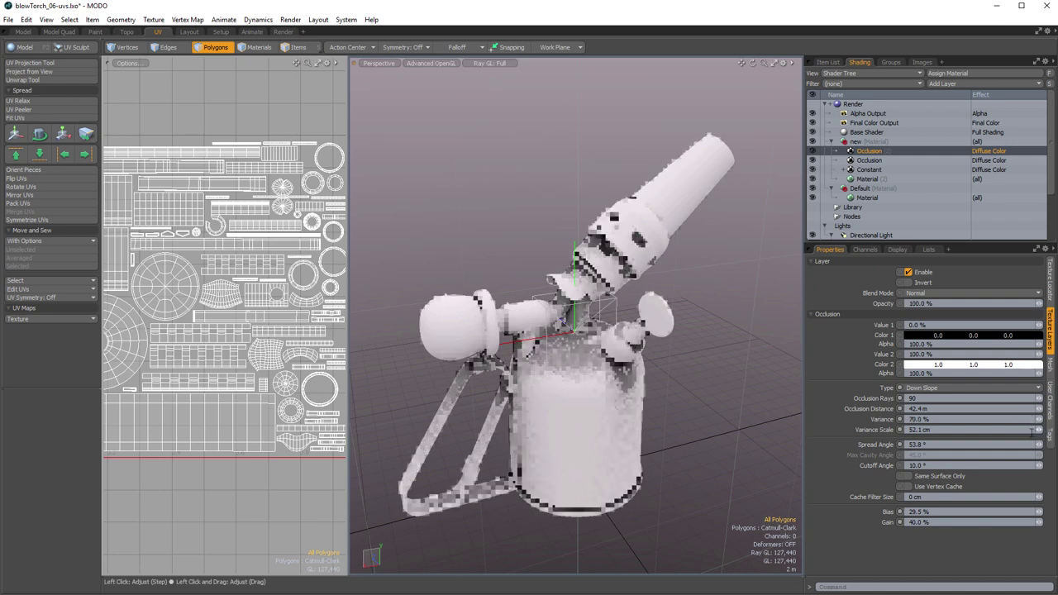
left_click(1039, 429)
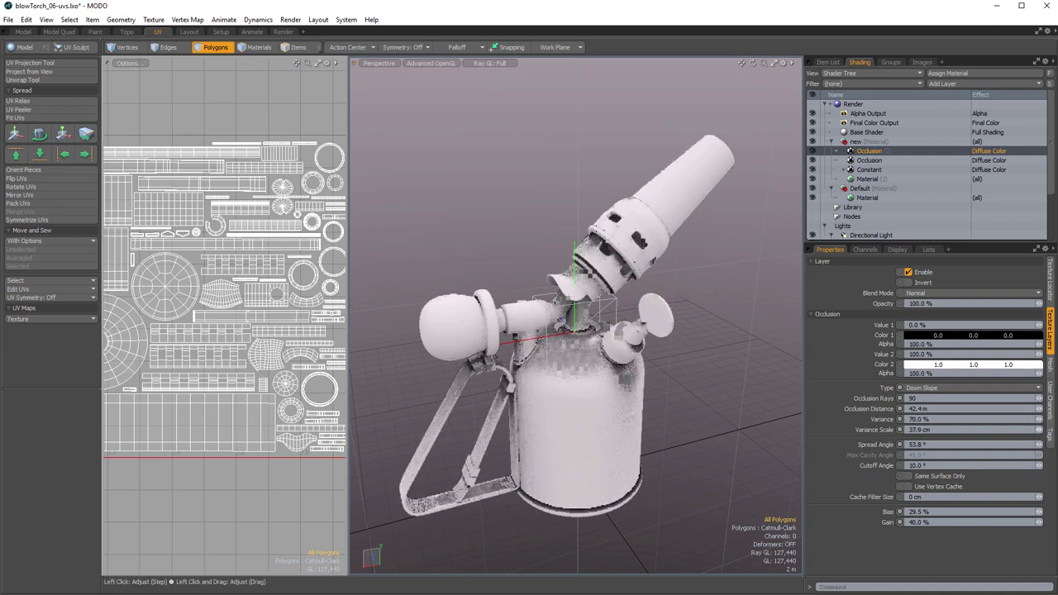
left_click_drag(1039, 430, 1033, 430)
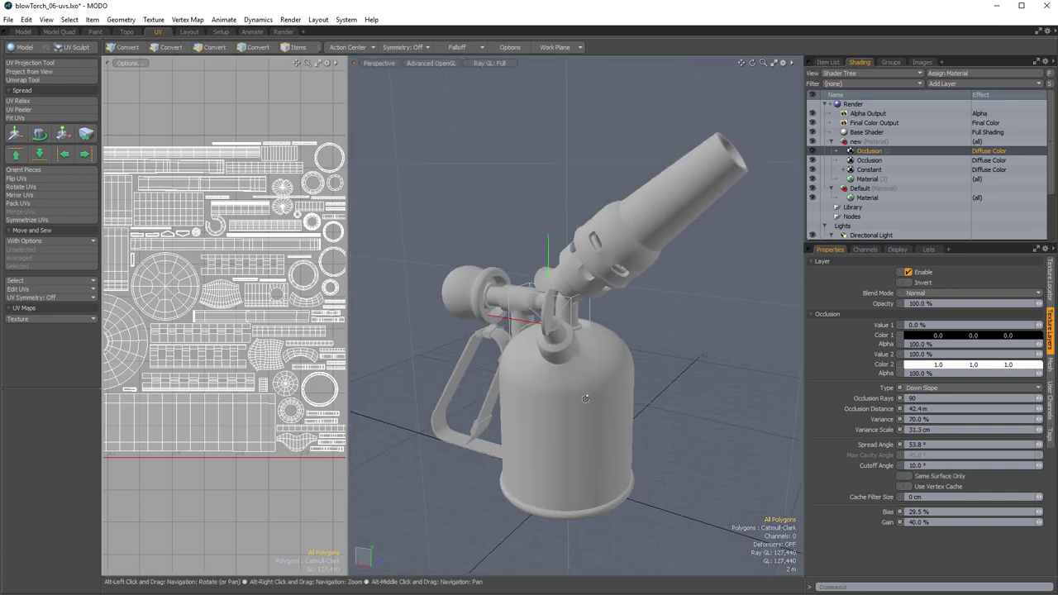
Set the Down Slope layer's variance scale to about 28.9 cm while judging the shading around the tank's filler neck.
mouse_move(579, 388)
right_mouse_down("alt")
mouse_move(614, 405)
mouse_move(530, 388)
right_mouse_up("alt")
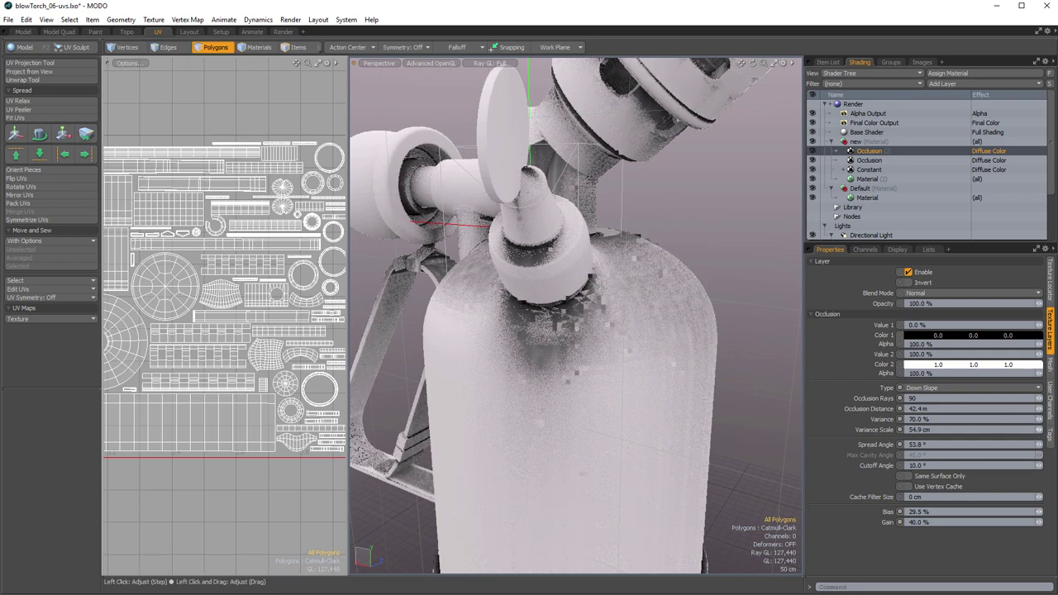
left_click(1032, 430)
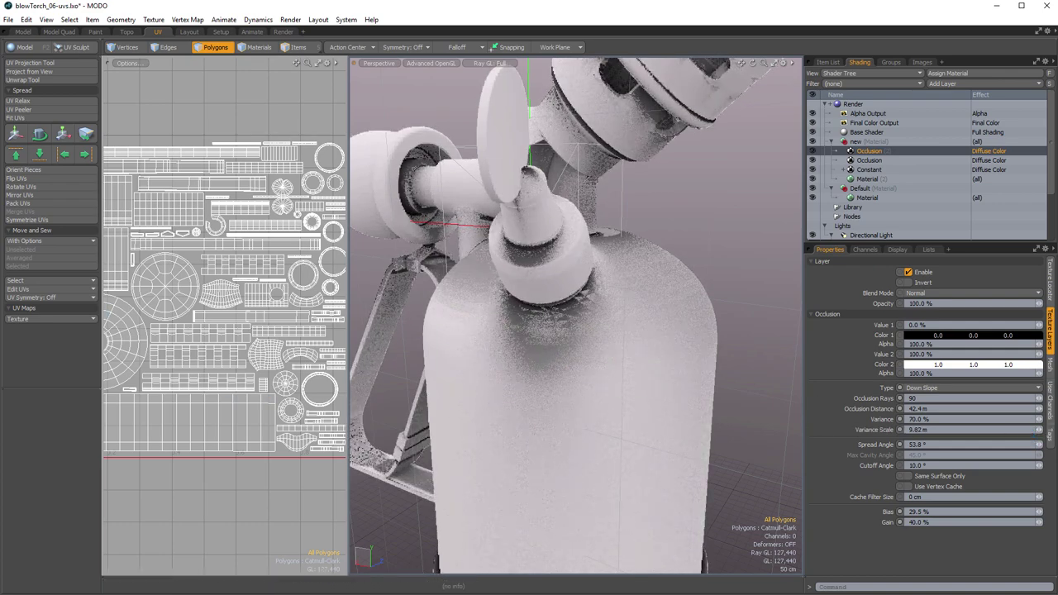
left_click_drag(1041, 430, 1036, 435)
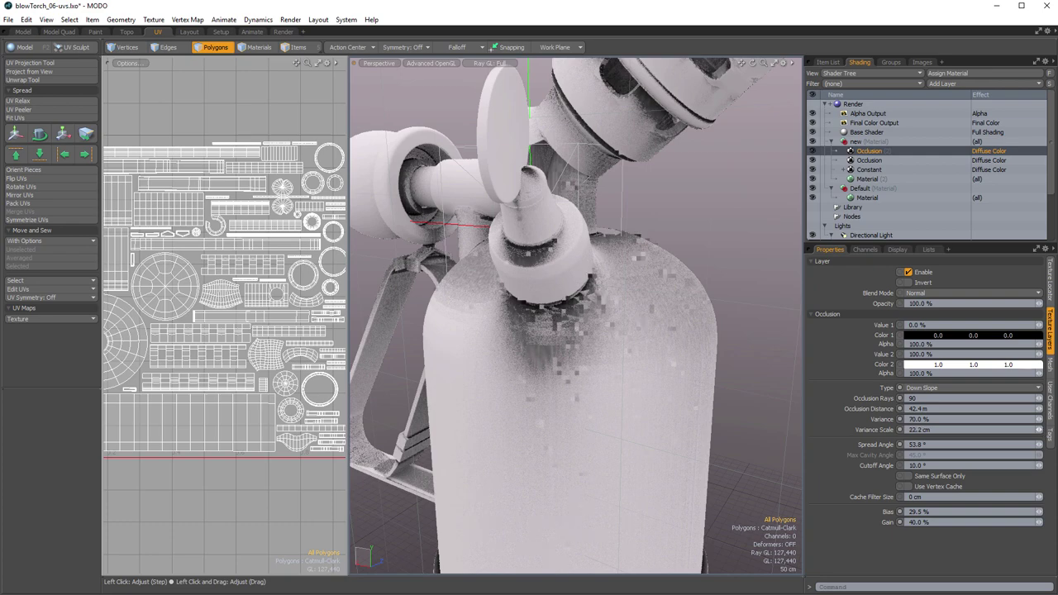
left_click_drag(1039, 431, 1025, 420)
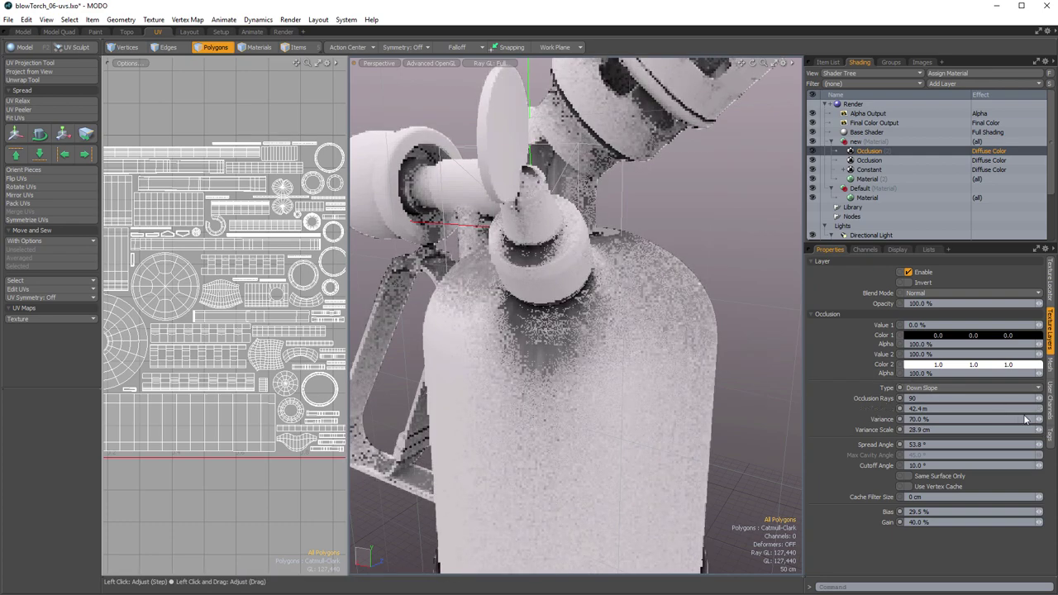
Set the Down Slope occlusion layer's blend mode to Multiply and check the shading on the whole blowtorch.
right_click_drag(545, 314, 507, 312, "alt")
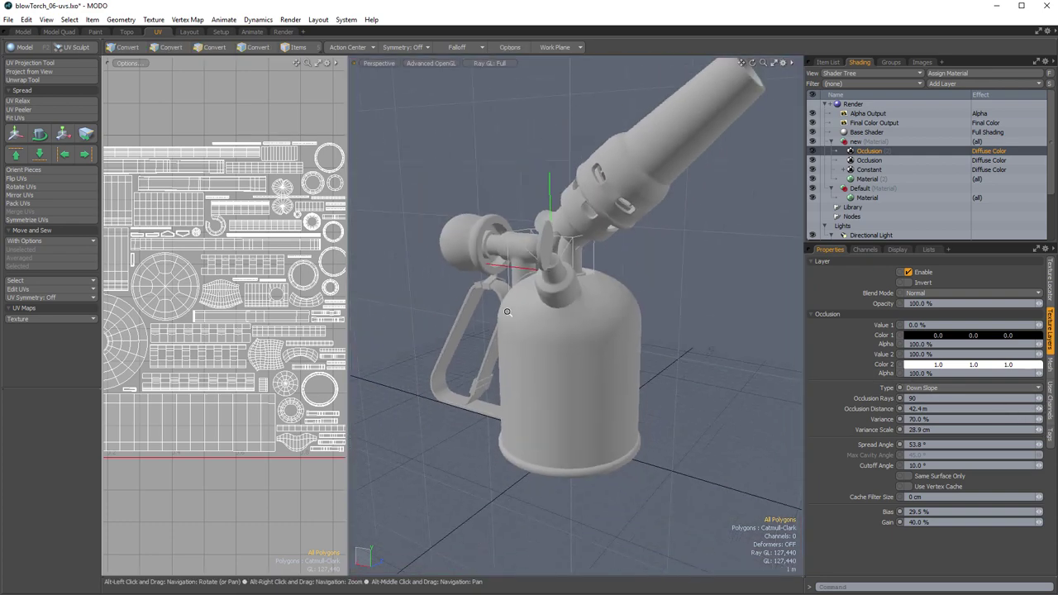
left_click_drag(508, 312, 549, 283, "alt")
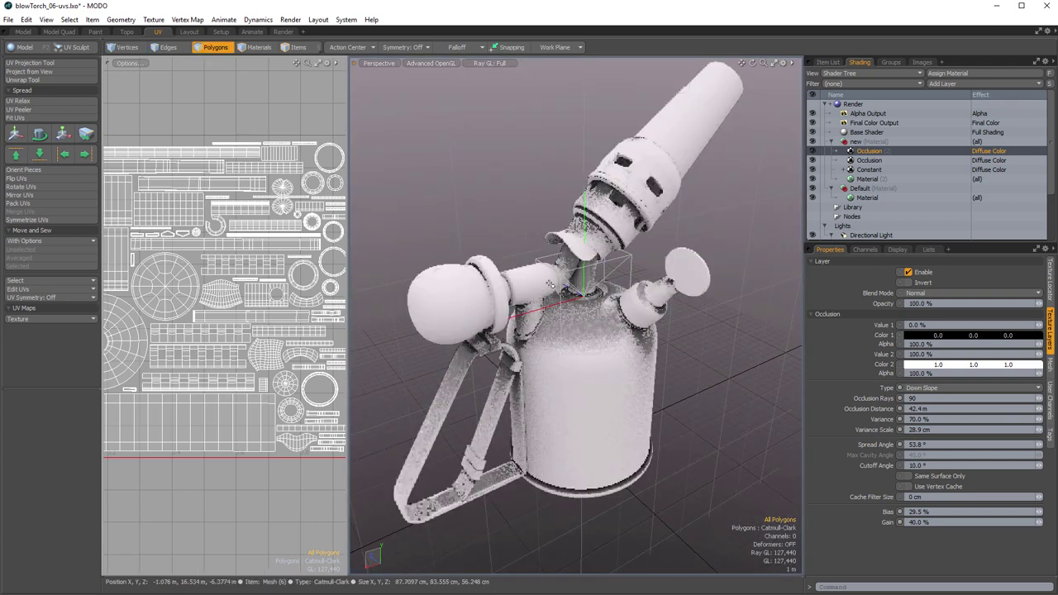
left_click(939, 293)
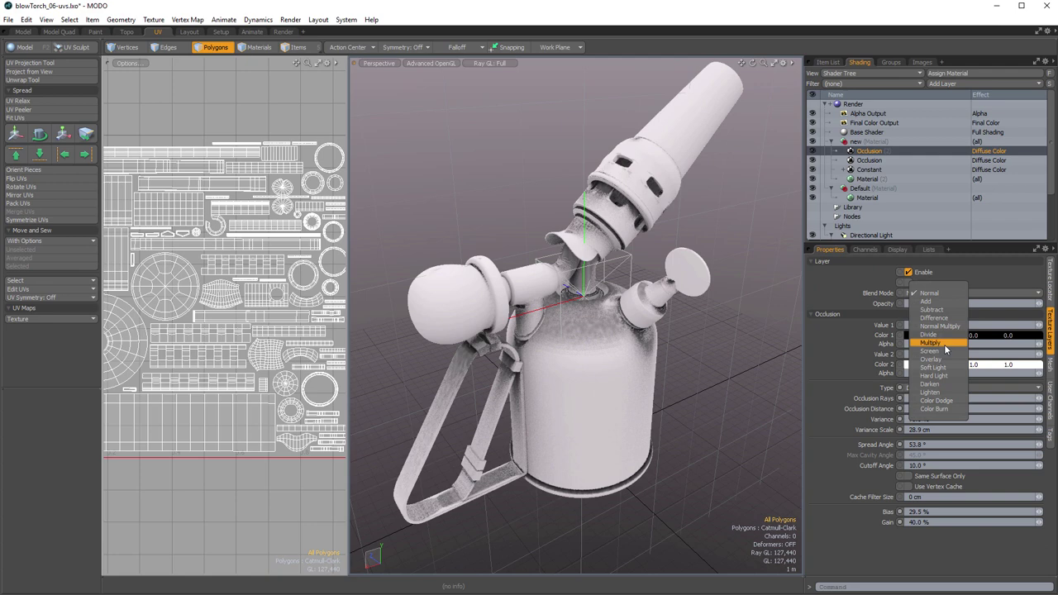
left_click(930, 342)
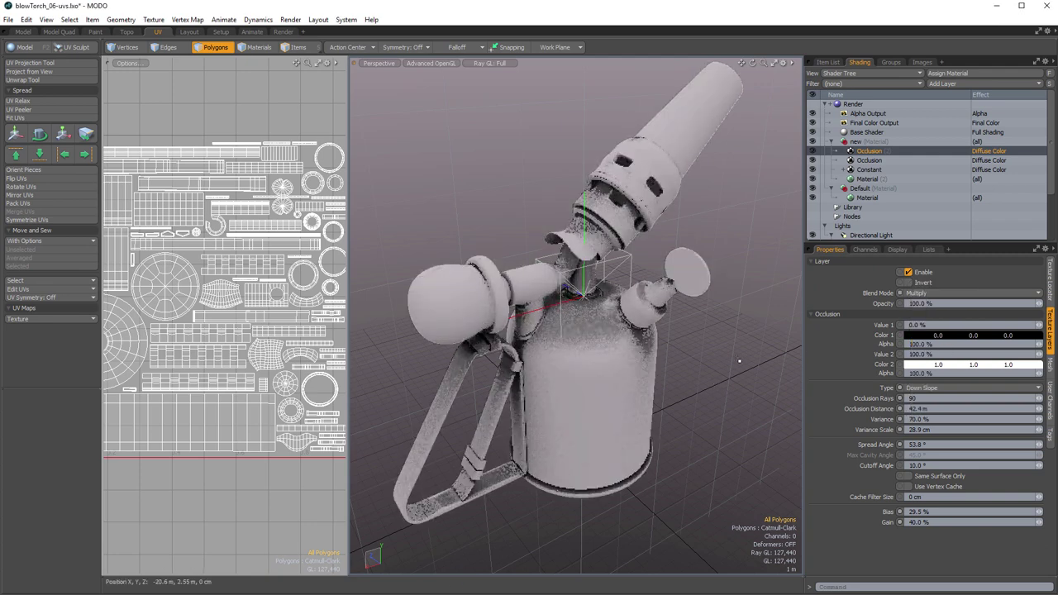
left_click_drag(739, 360, 672, 356, "alt")
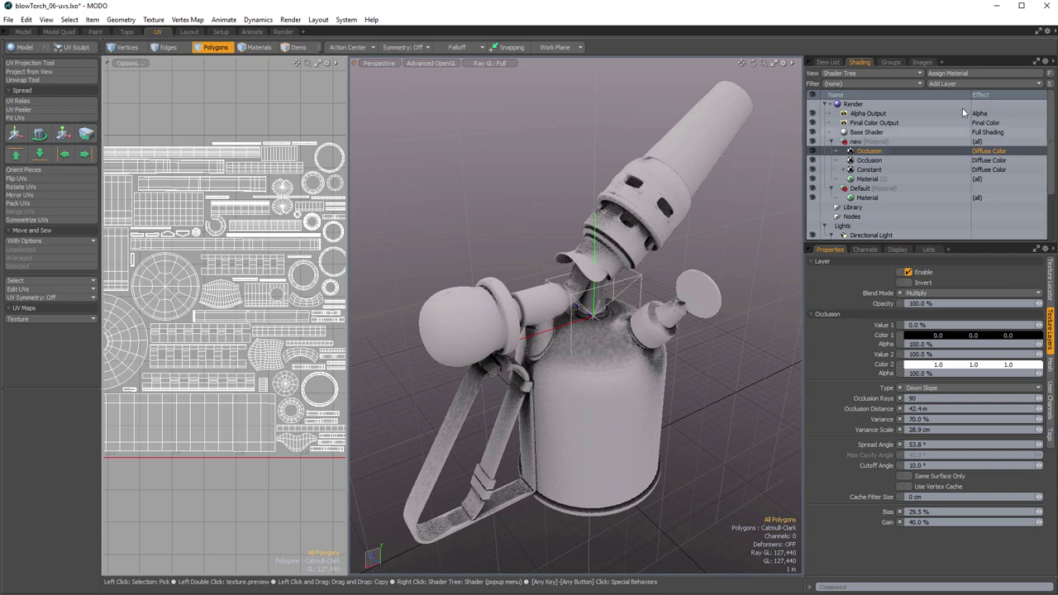
Add a third Occlusion processing layer above the Down Slope layer and set its type to Convexity.
left_click(974, 83)
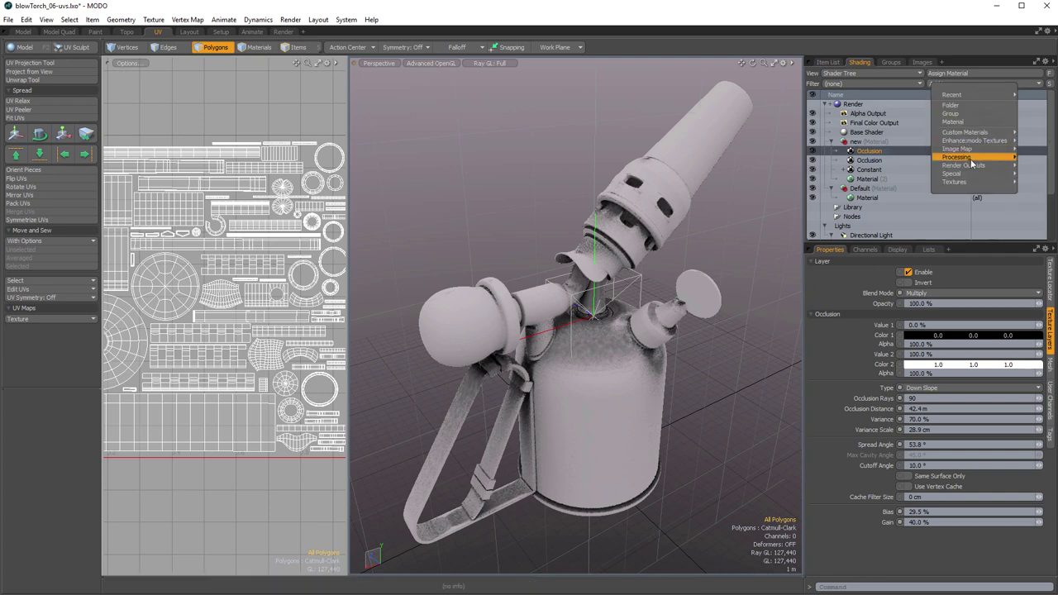
mouse_move(971, 158)
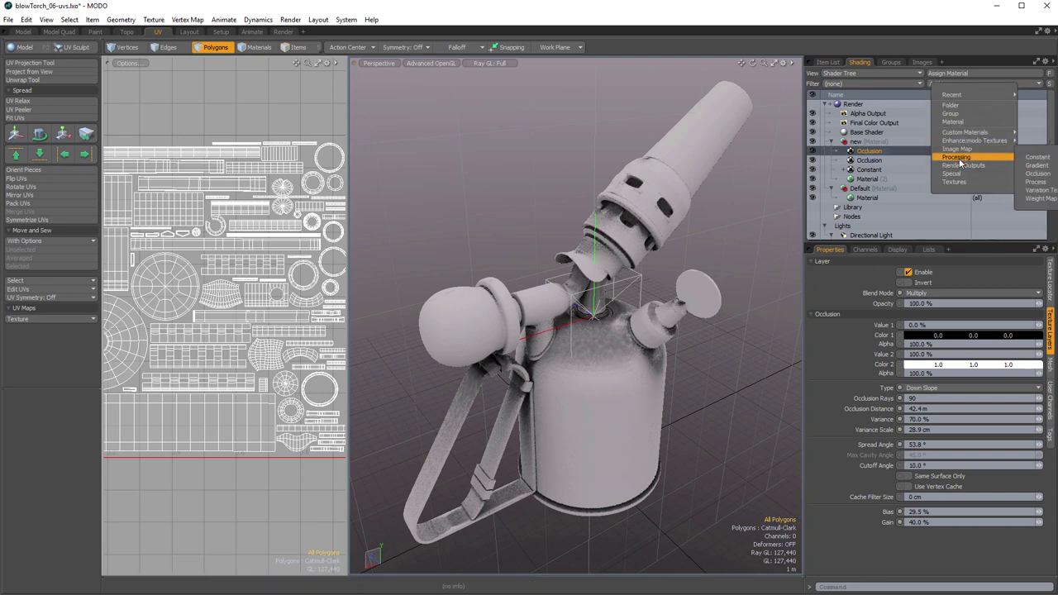
left_click(1051, 175)
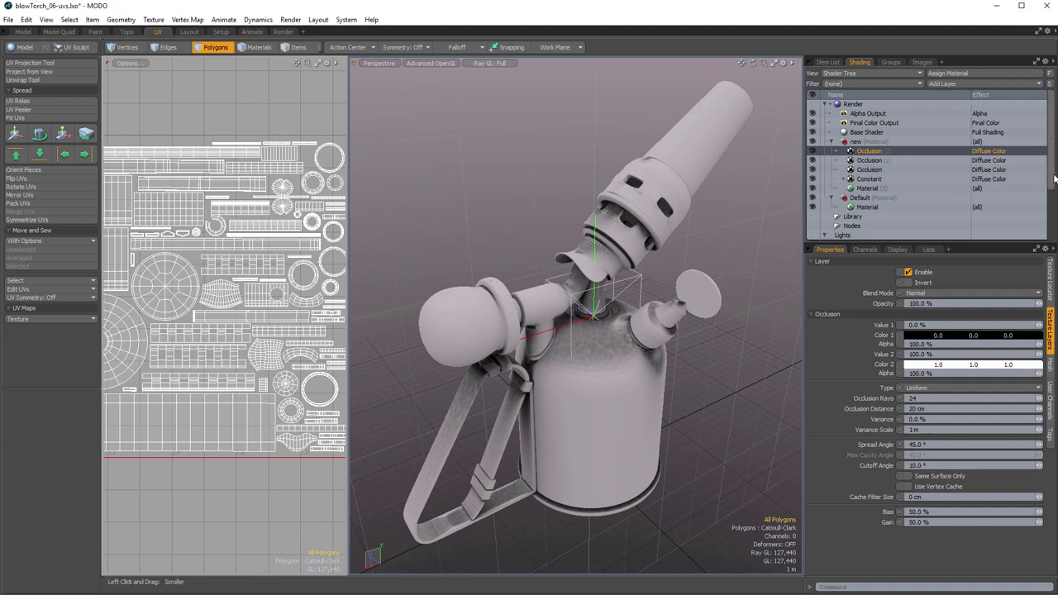
left_click(936, 388)
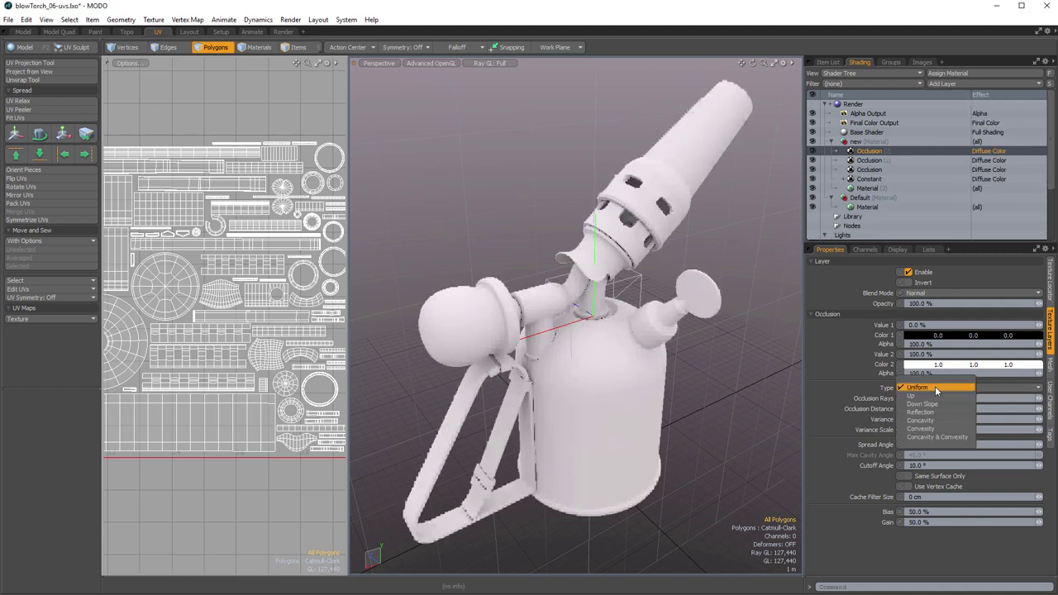
left_click(937, 429)
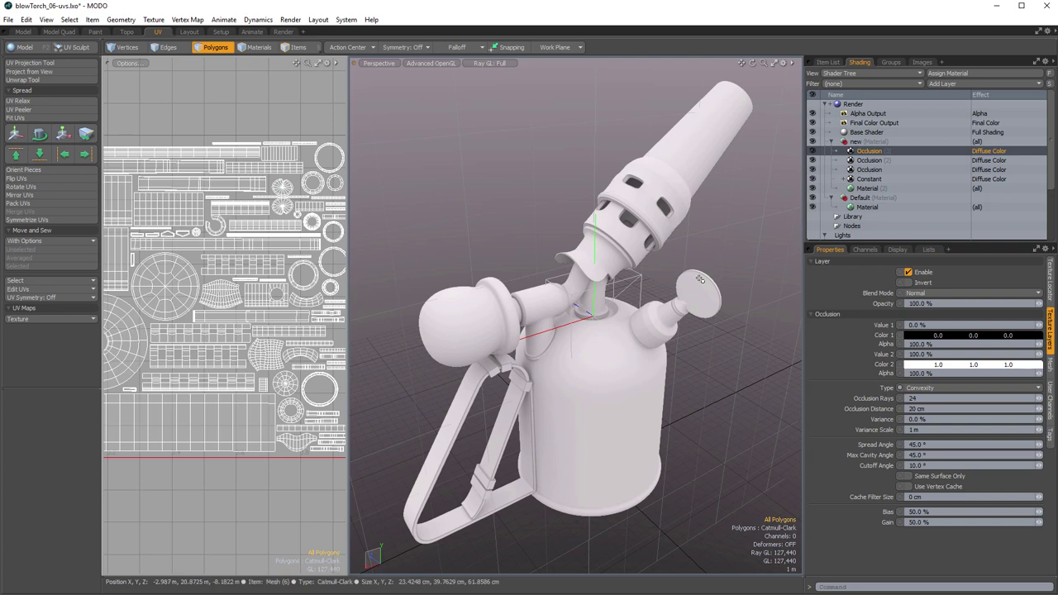
Set the Convexity layer's Color 1 to white and Color 2 to black, and set its blend mode to Add.
left_click(956, 336)
left_click(634, 266)
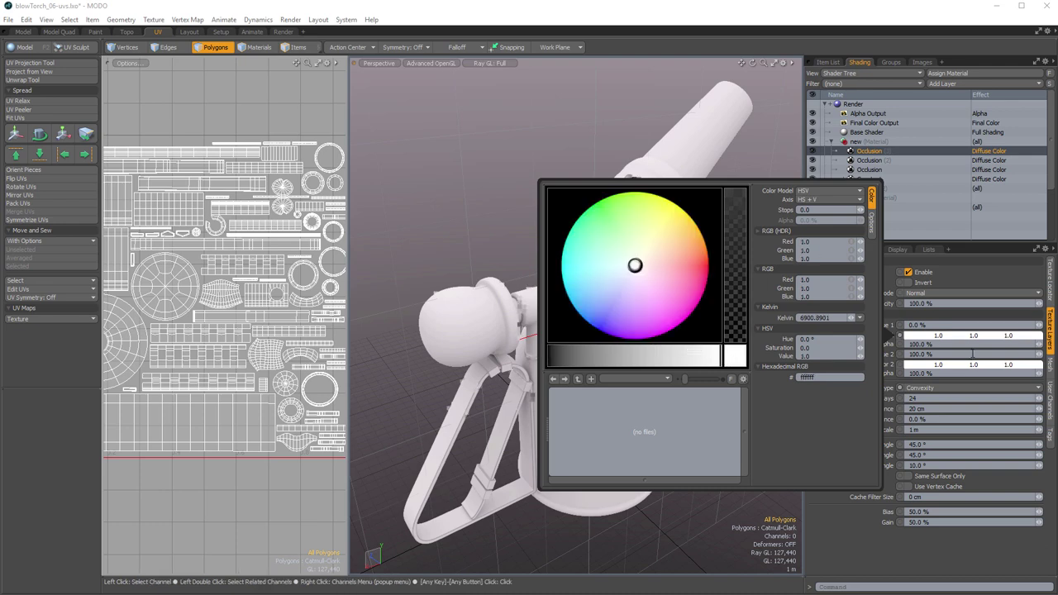
left_click(957, 366)
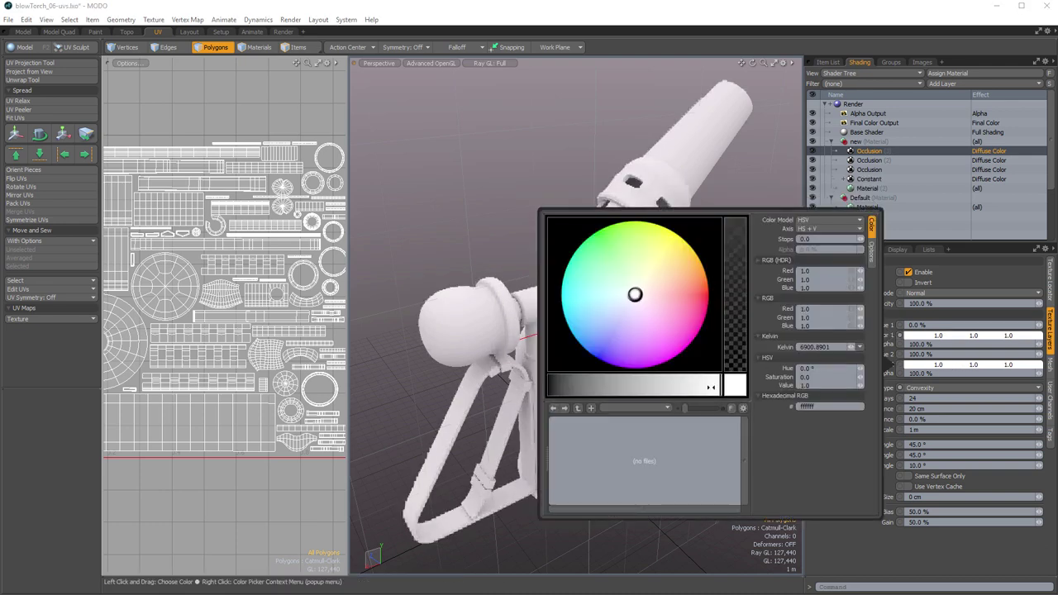
left_click_drag(709, 383, 546, 383)
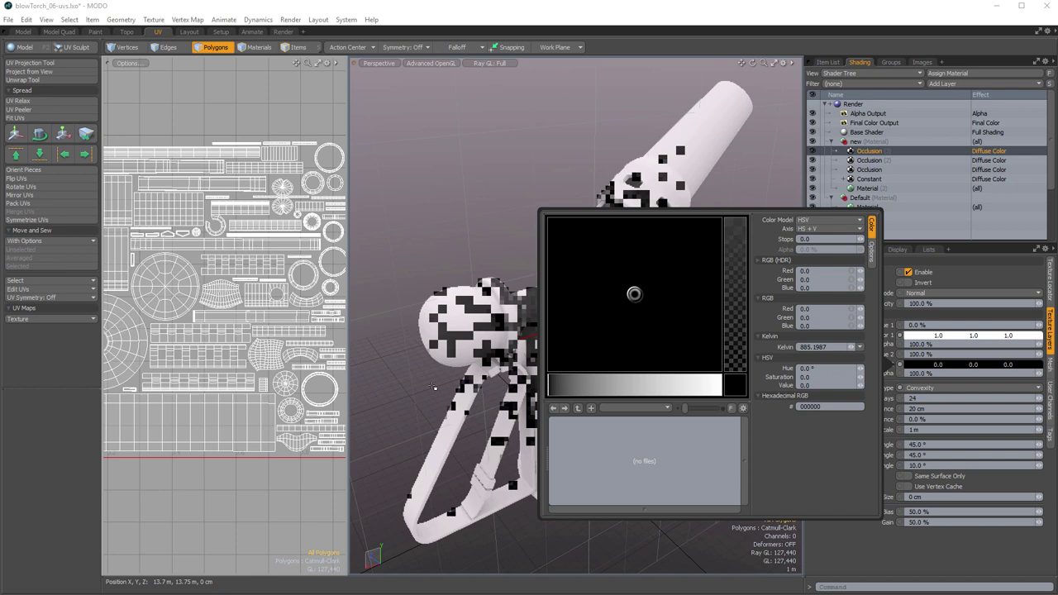
left_click(535, 13)
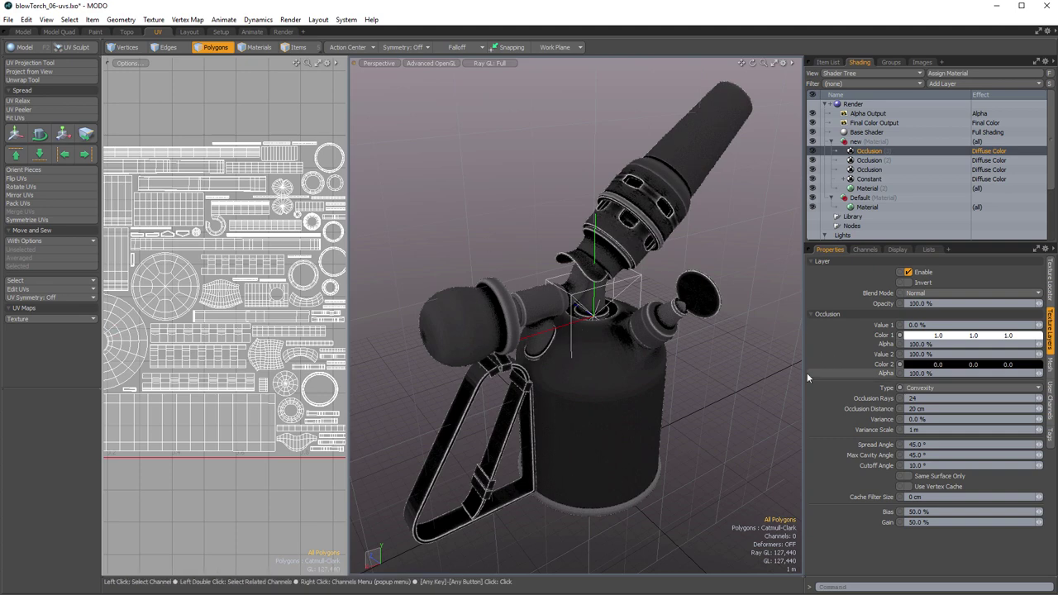
left_click(934, 292)
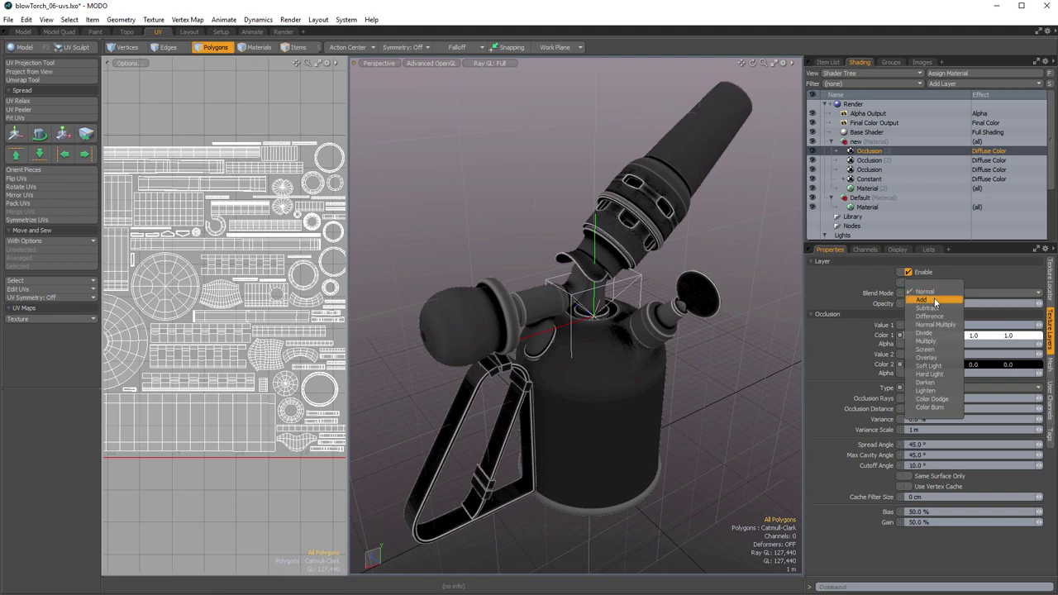
left_click(934, 301)
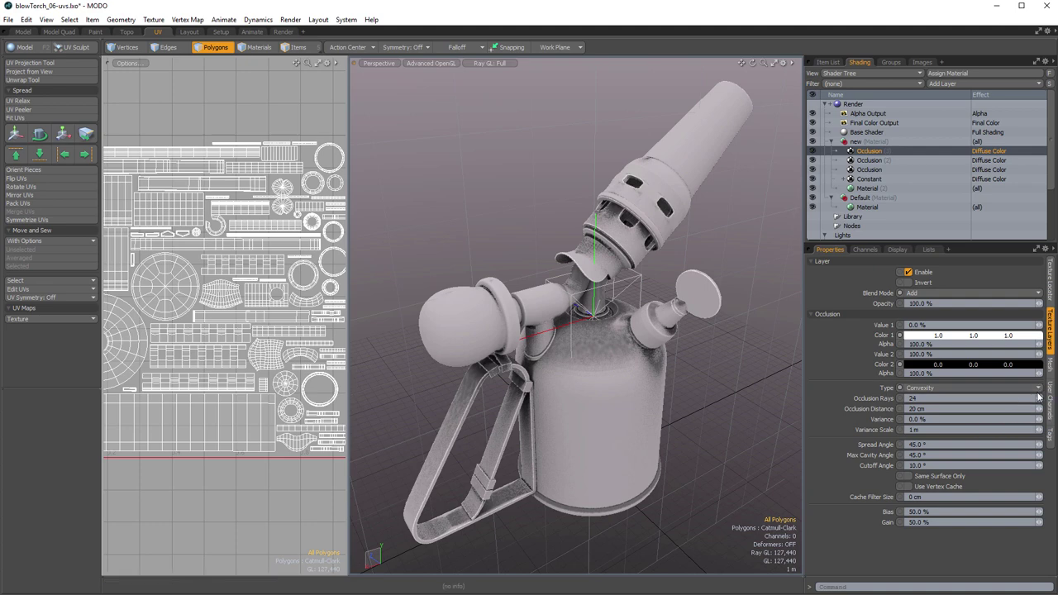
Set the Convexity layer to 90 occlusion rays, 39.1 cm occlusion distance, 34 % variance, 3.35 m variance scale and 68.5 % bias.
left_click_drag(1039, 408, 1048, 409)
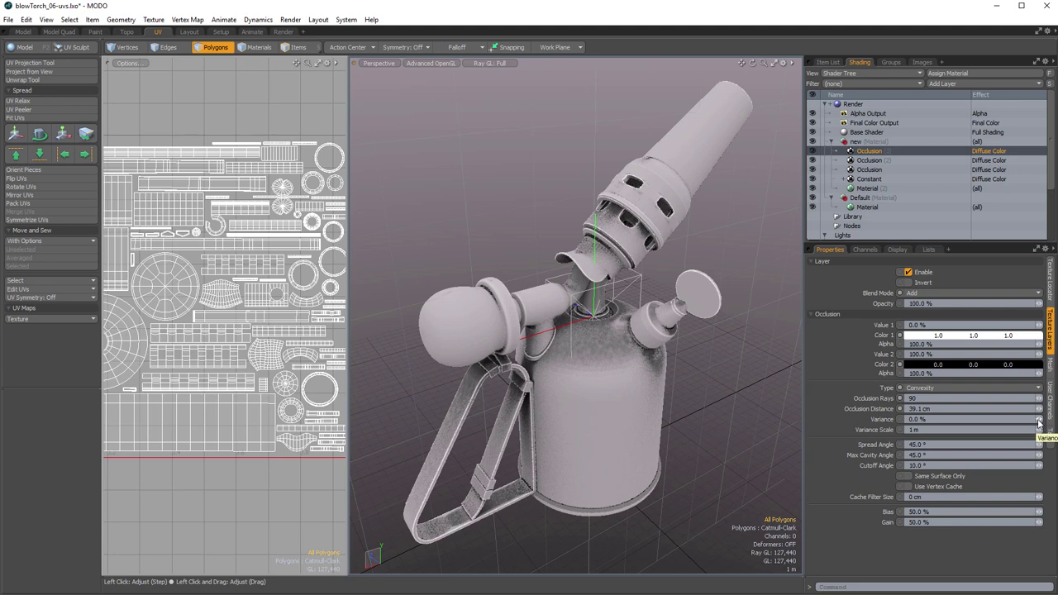
left_click_drag(1040, 429, 1045, 429)
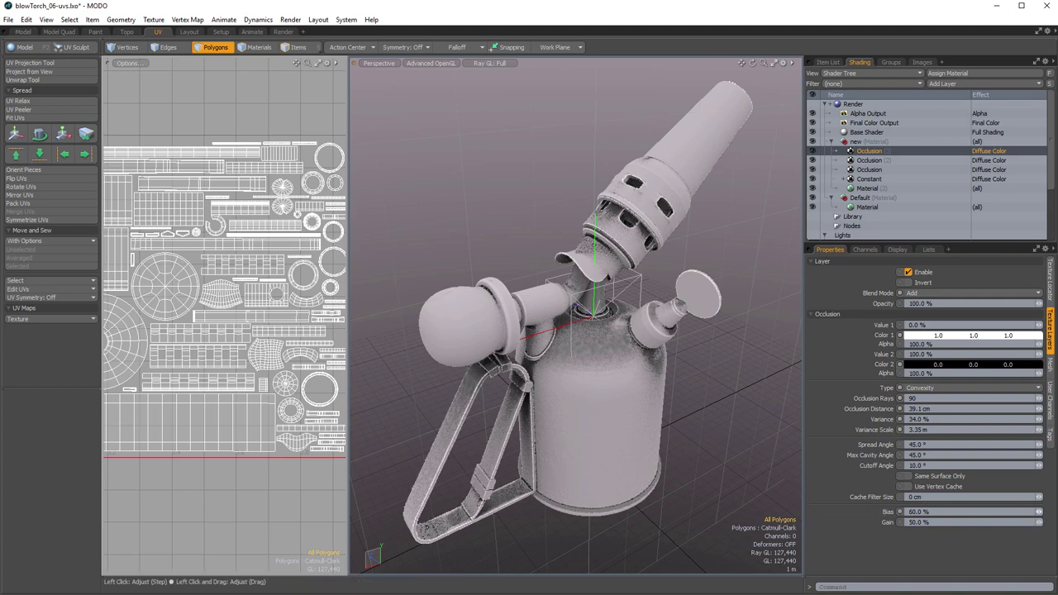
left_click_drag(1040, 511, 1049, 512)
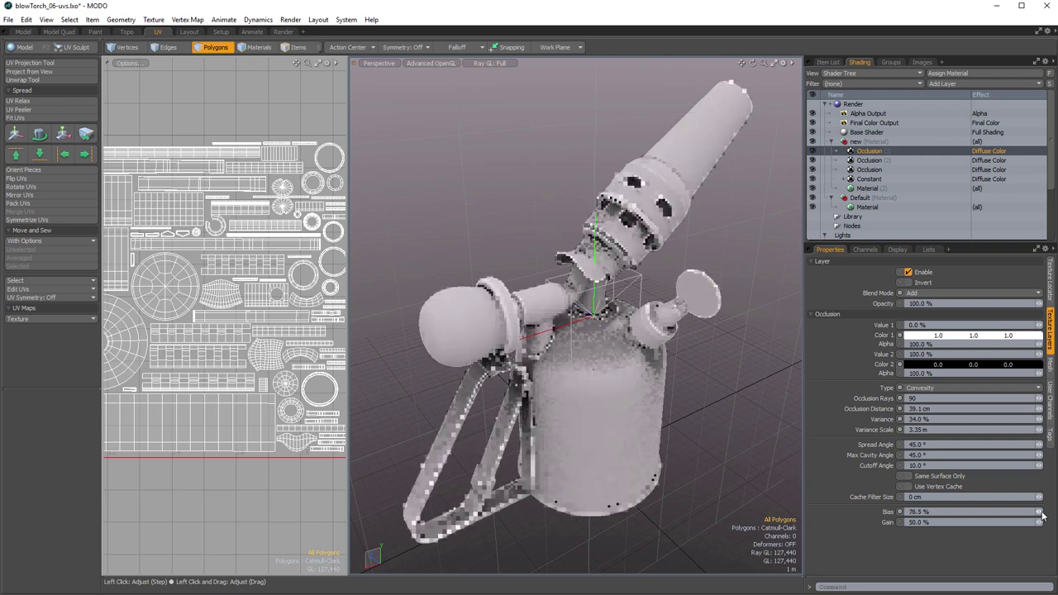
left_click_drag(1040, 513, 1026, 512)
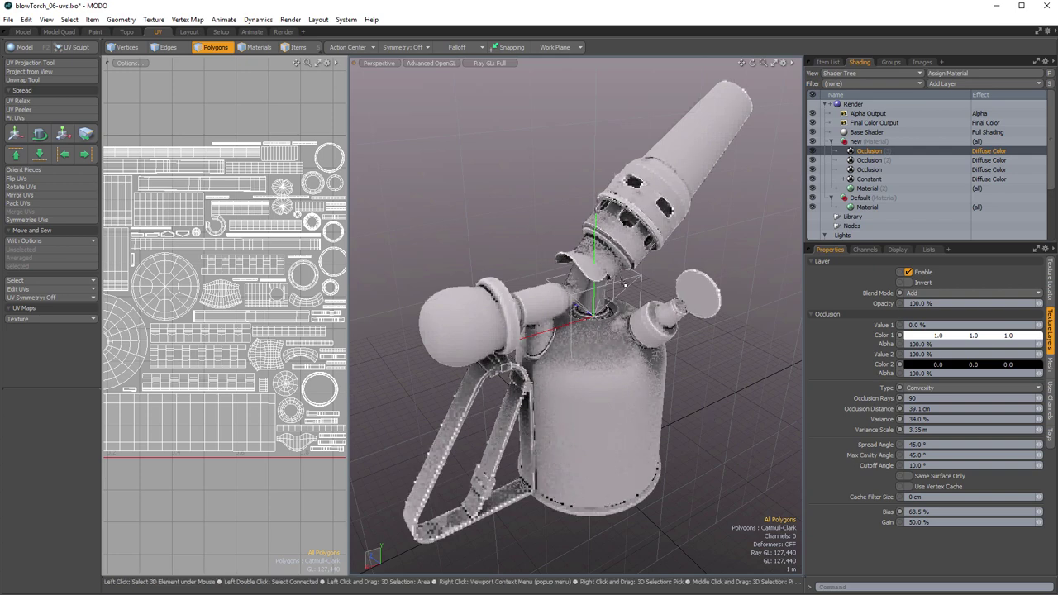
left_click_drag(696, 369, 523, 314, "alt")
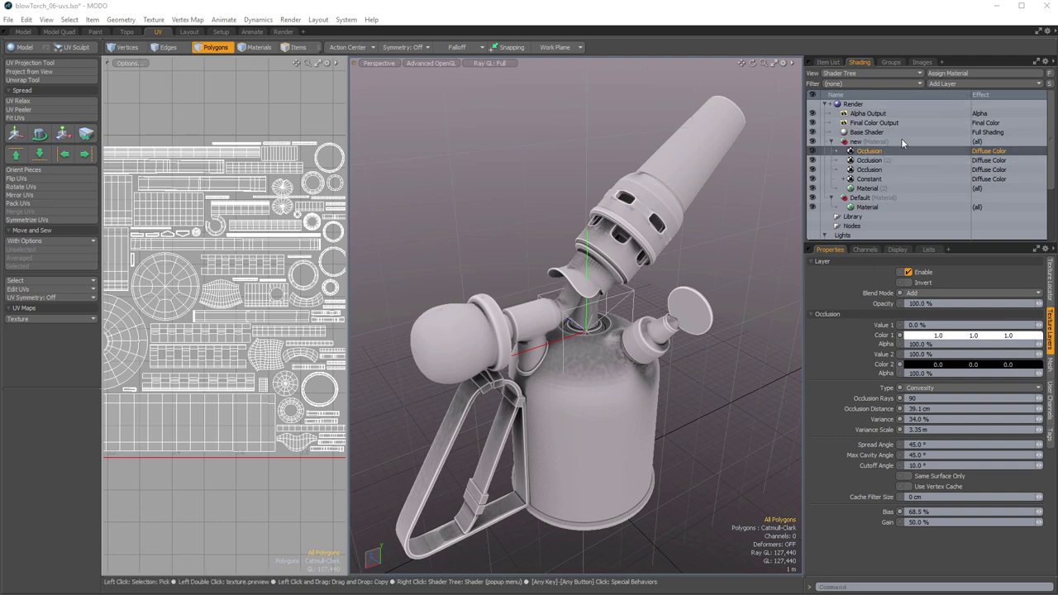
Add a new Targa image map named "occlusion" on top of the layers, at 2048 x 2048 in RGBA format.
left_click(962, 80)
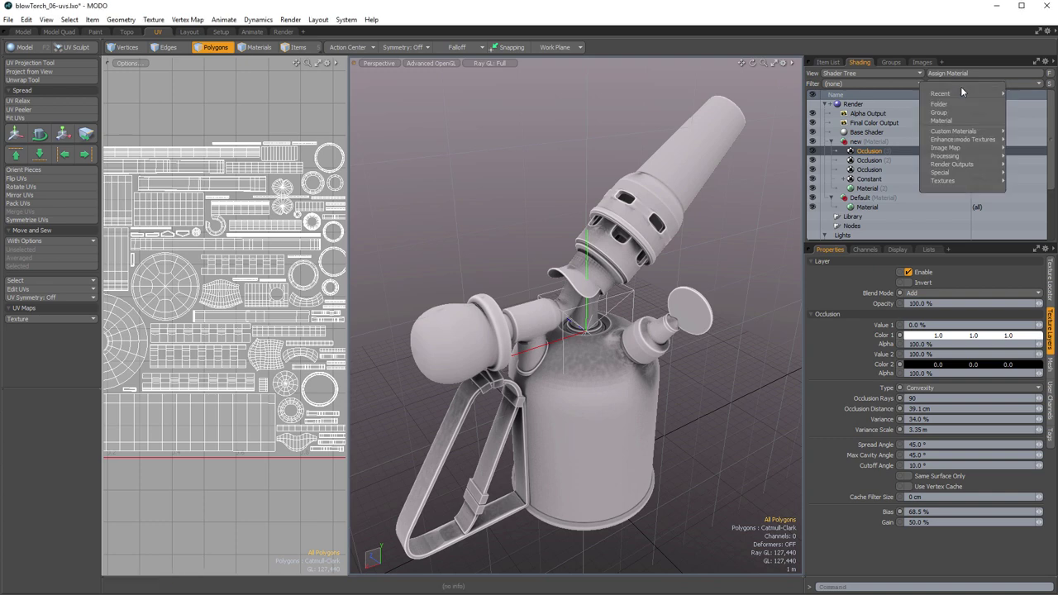
mouse_move(957, 153)
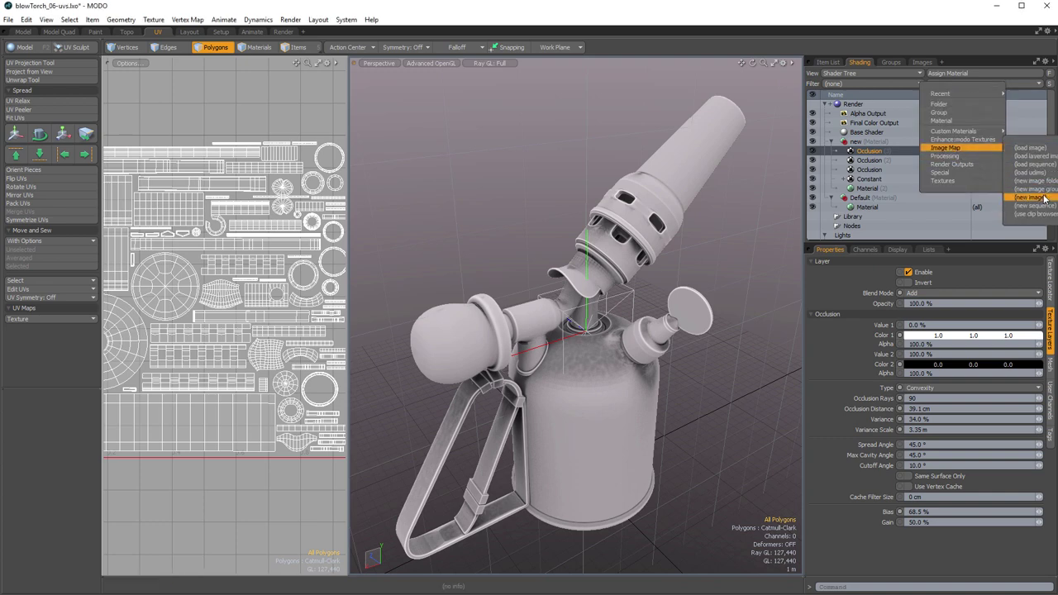
left_click(1044, 198)
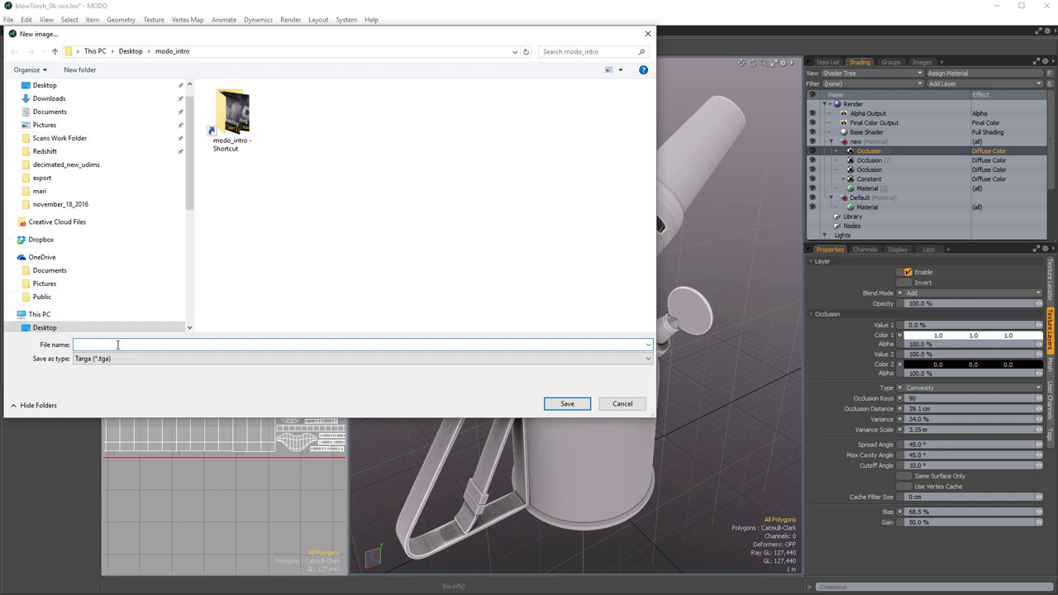
type("occlusion")
key("Return")
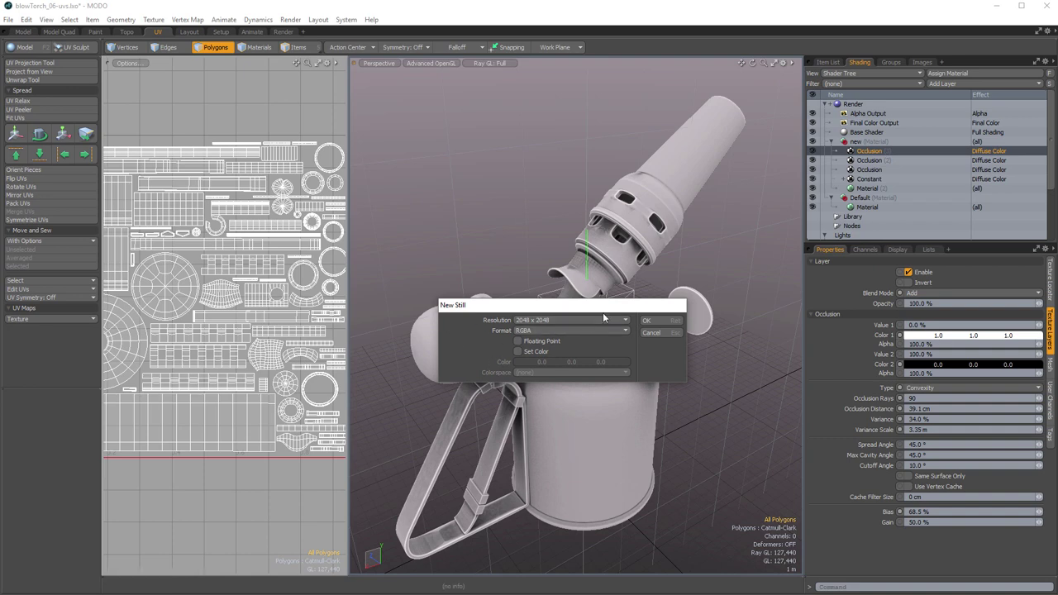
left_click(665, 322)
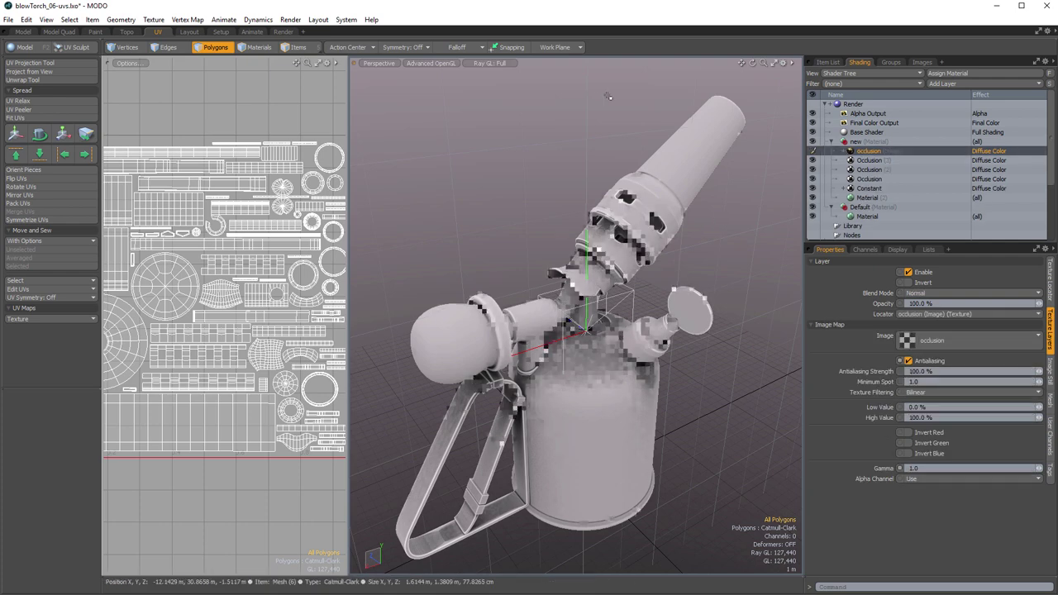
Review the Color Management and Final Rendering settings in the preferences without changing them.
left_click(347, 20)
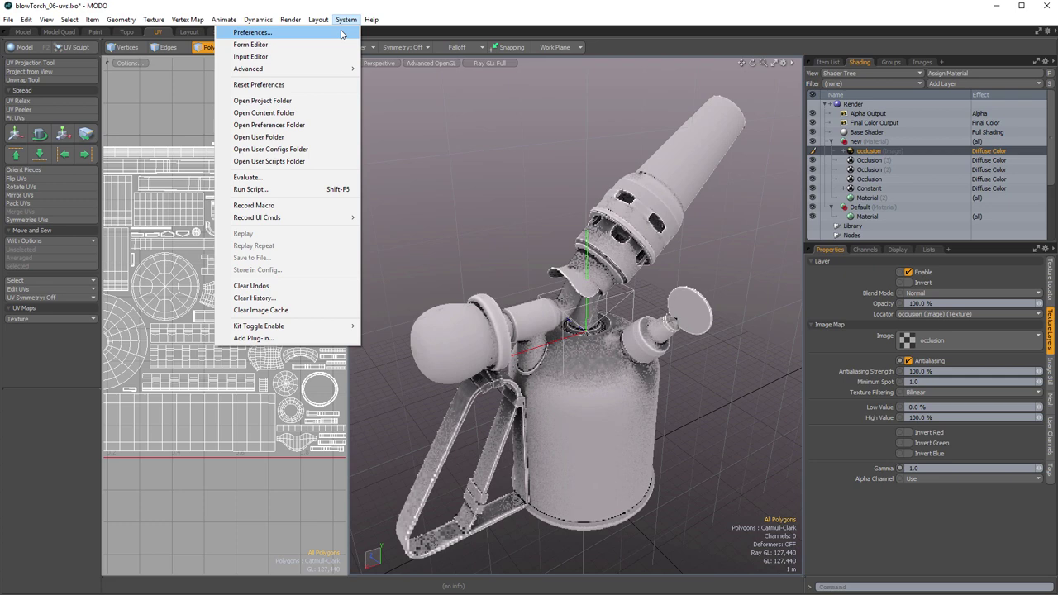
left_click(341, 33)
left_click_drag(144, 66, 540, 63)
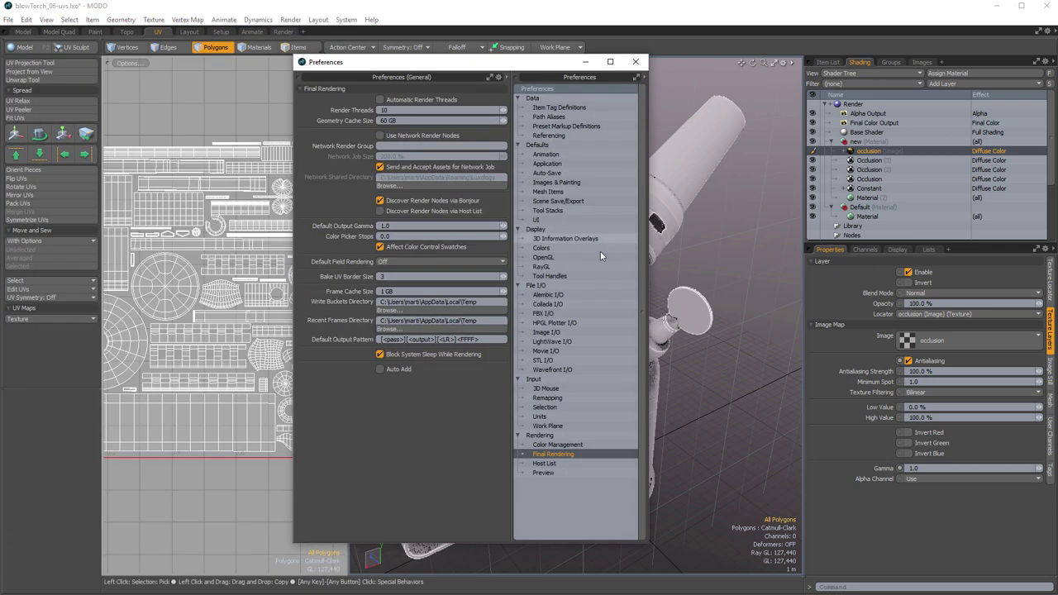
left_click(555, 445)
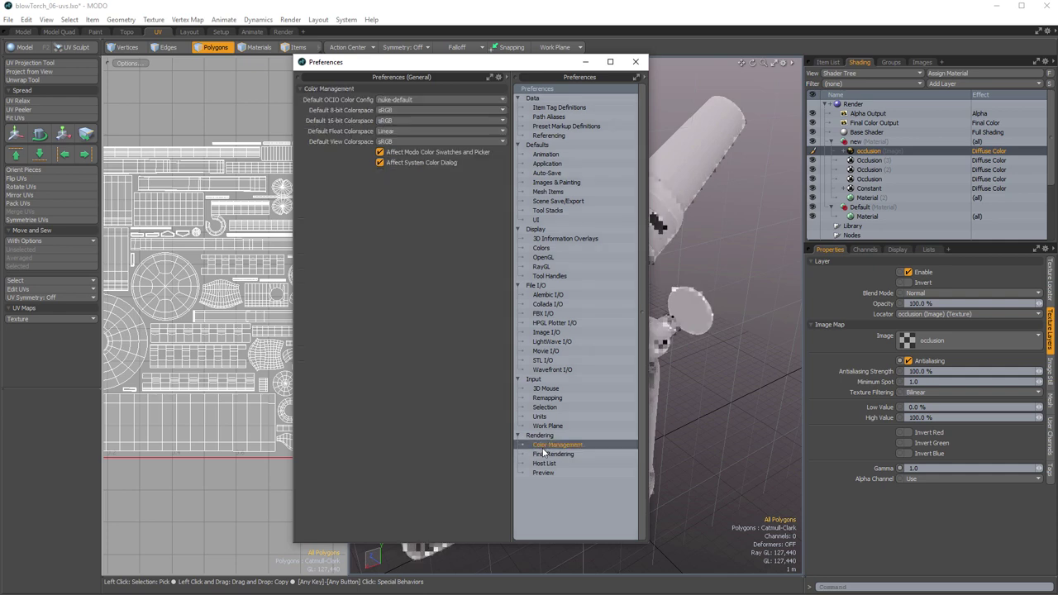
left_click(548, 453)
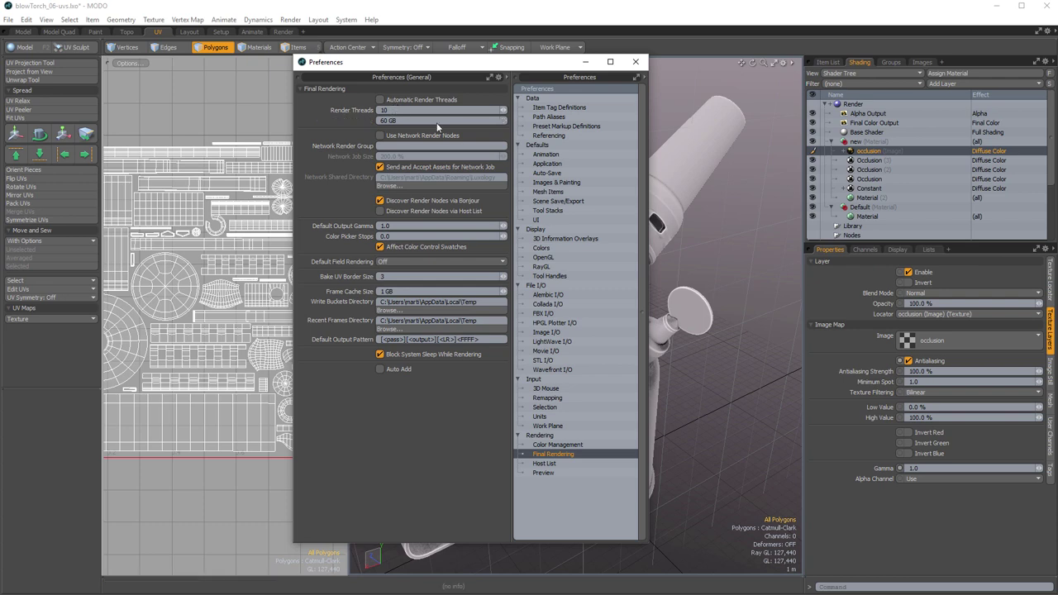
left_click(634, 64)
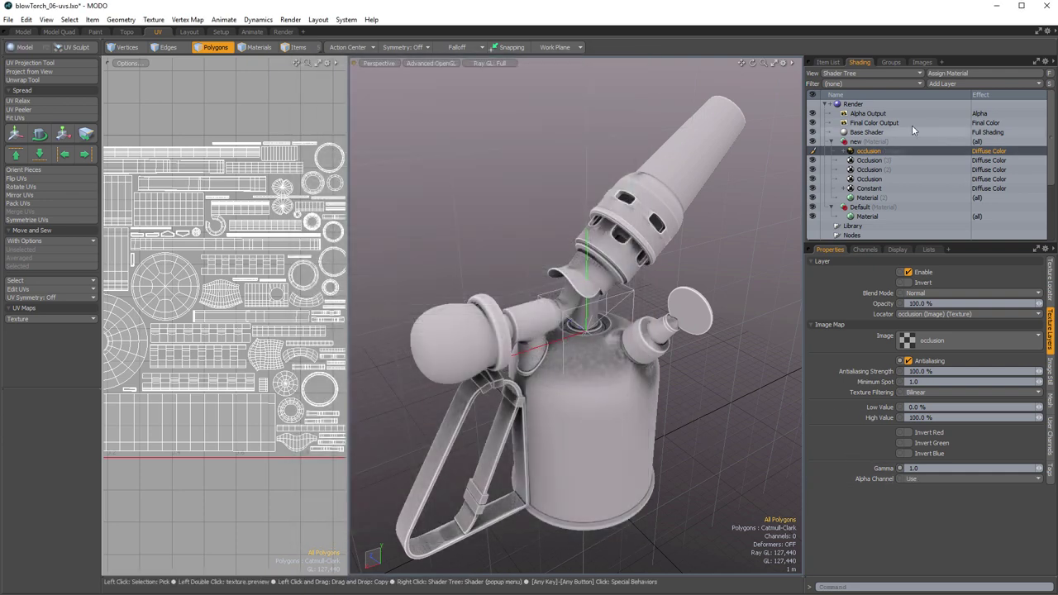
Turn off the visibility of the occlusion image map layer in the new material.
double_click(877, 152)
type("Occlusion")
key("Return")
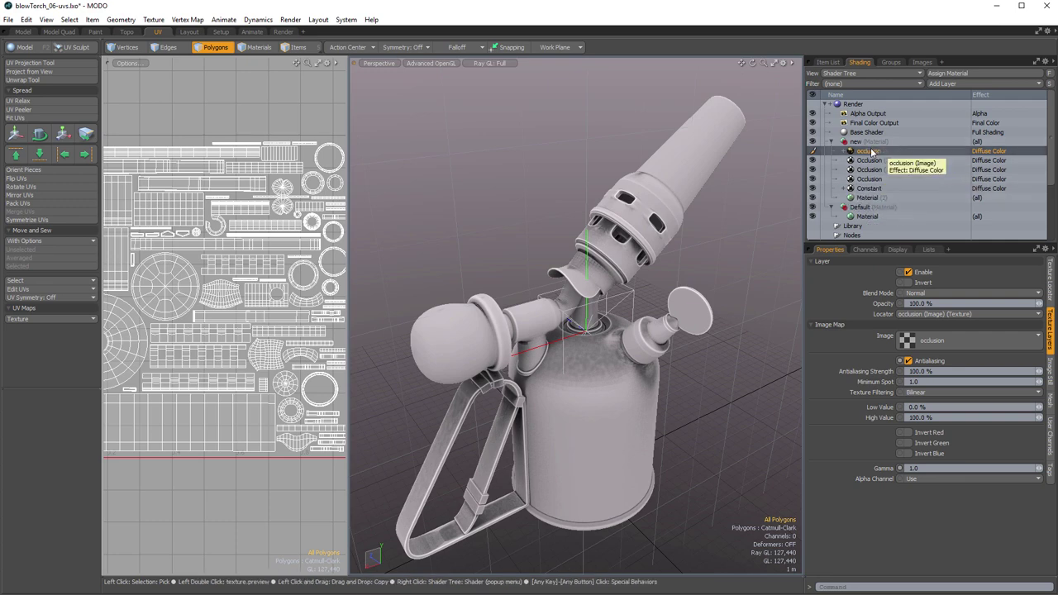
left_click(812, 151)
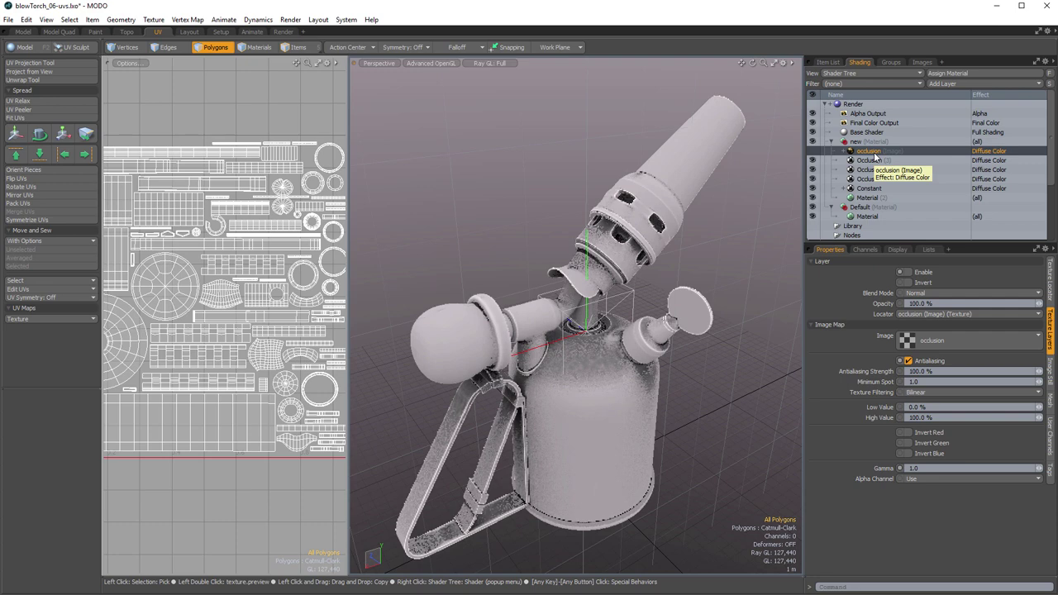
Bake the material's diffuse color layers to the occlusion image's texture, and resize and reposition the render window to fit the screen.
right_click(873, 156)
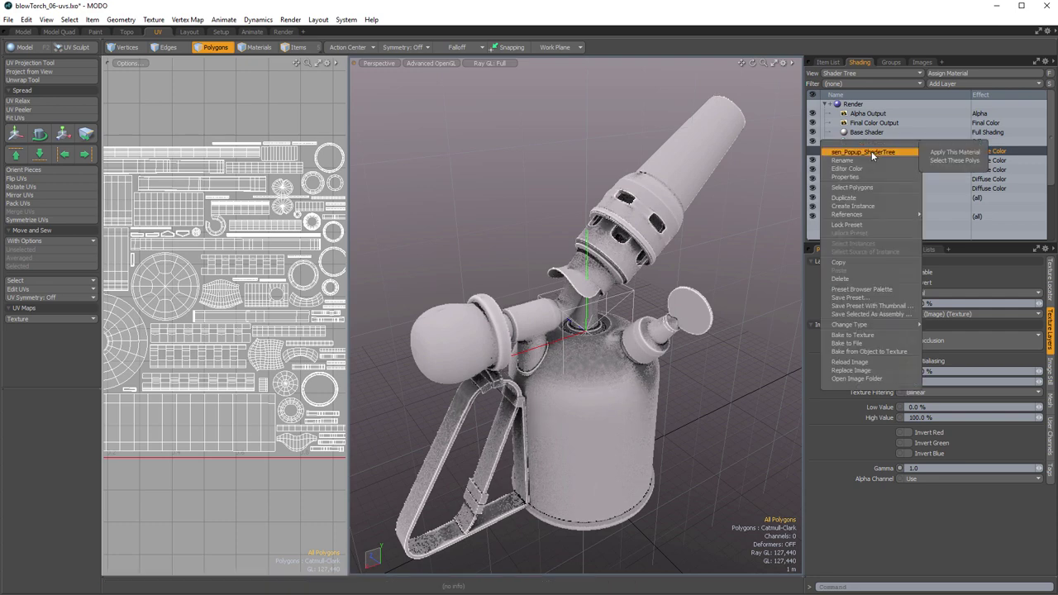
key("Escape")
right_click(869, 157)
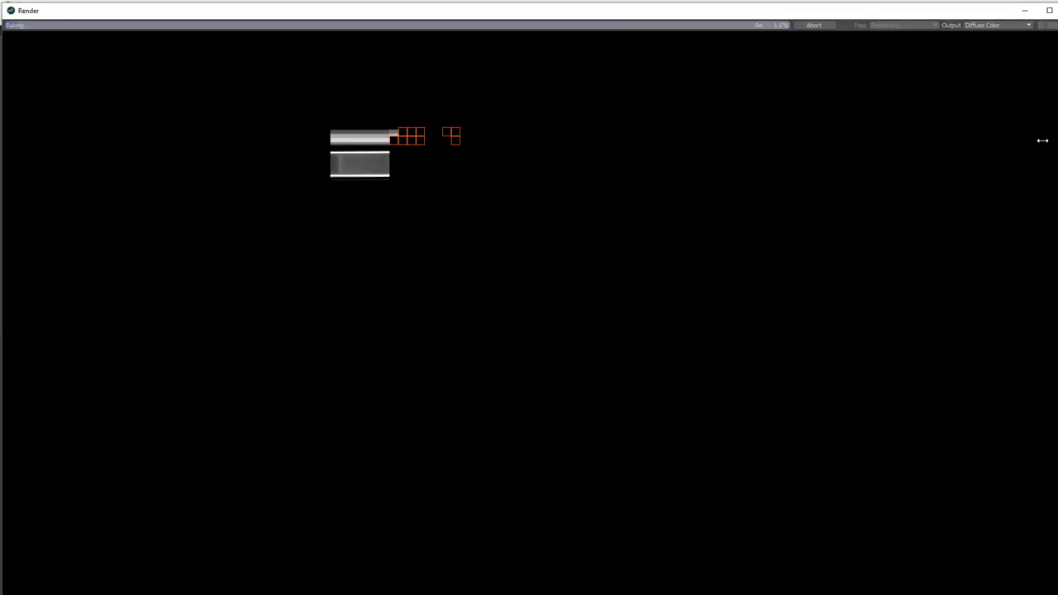
left_click_drag(1041, 140, 830, 139)
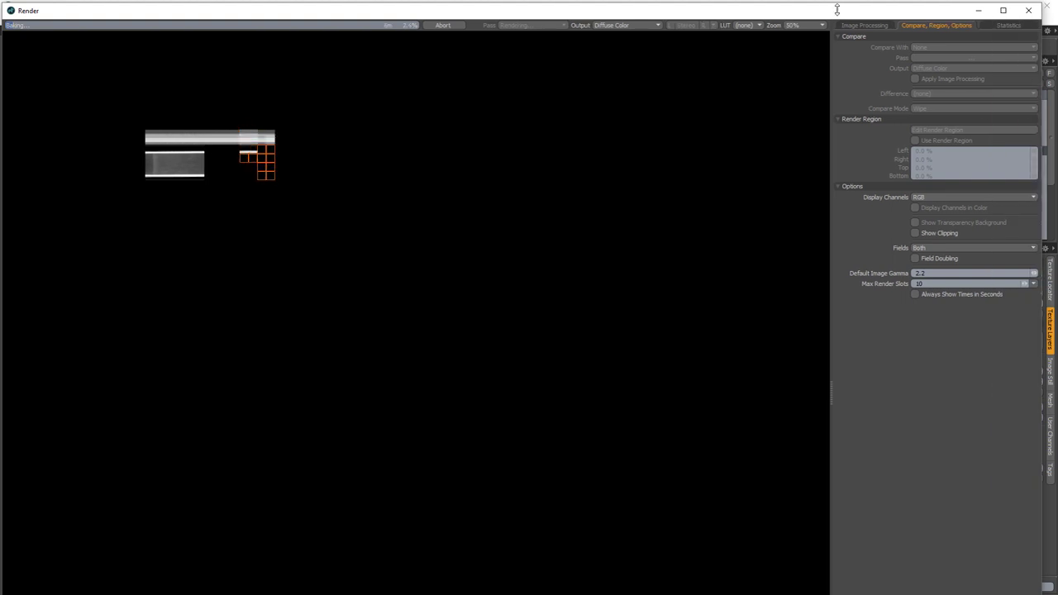
mouse_move(837, 8)
left_mouse_down()
mouse_move(837, 159)
mouse_move(821, 136)
mouse_move(823, 23)
left_mouse_up()
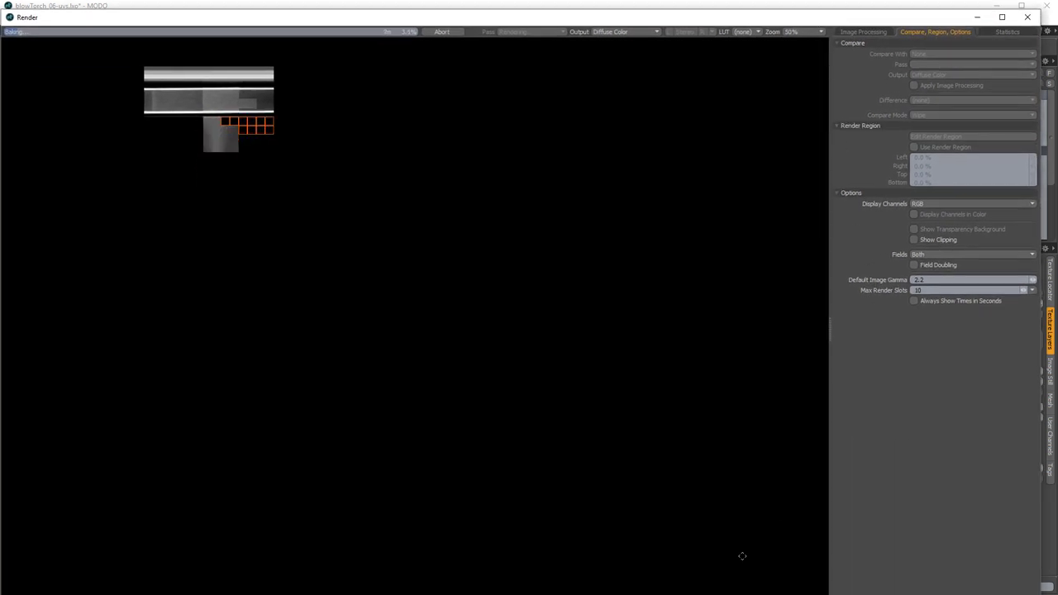